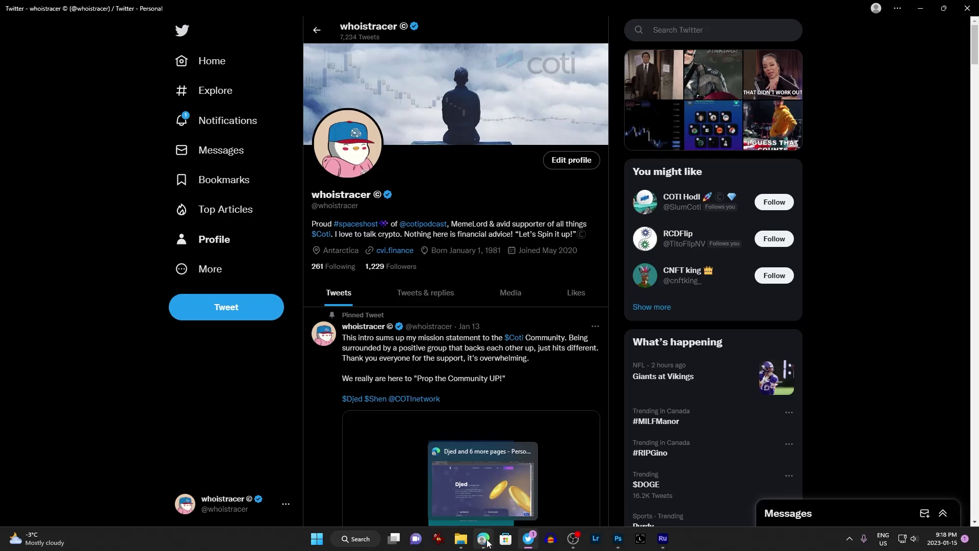
Step: Bring the djed.xyz testnet page forward, review the Djed, Shen and reserve cards, and try the Nami icon
click(487, 542)
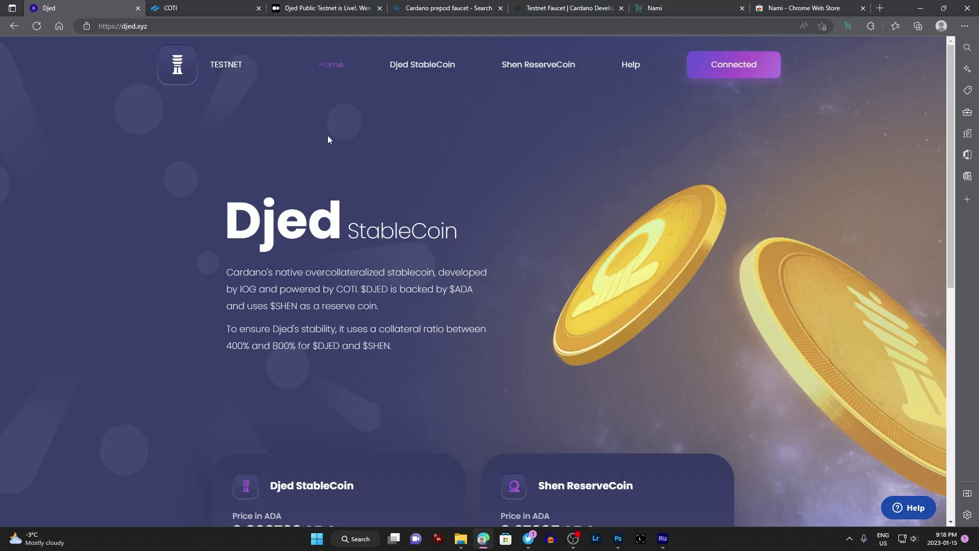
scroll(374, 176, down, 4)
scroll(415, 200, up, 4)
scroll(533, 204, down, 4)
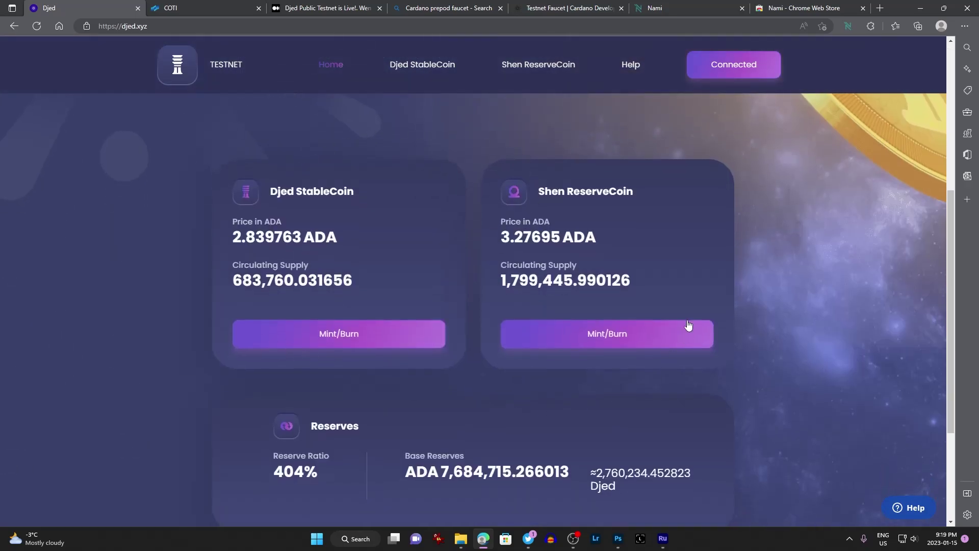
scroll(631, 402, up, 4)
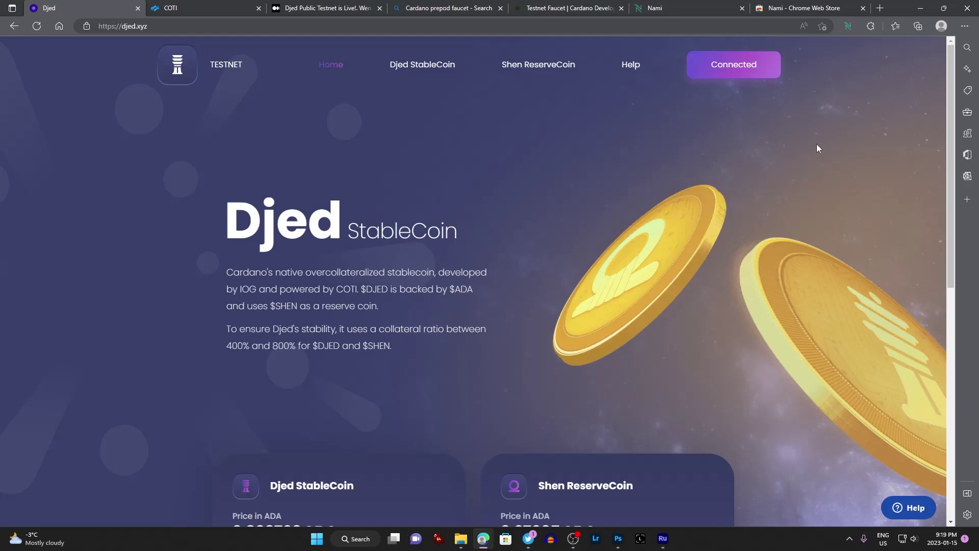
click(847, 27)
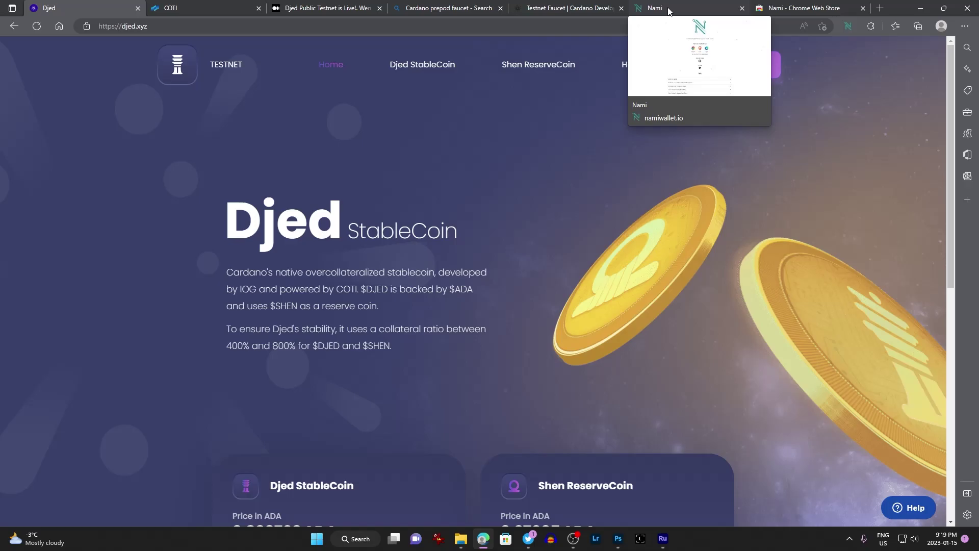
Step: Switch to the Nami tab showing its Chrome Web Store listing, already added to Chrome
click(668, 9)
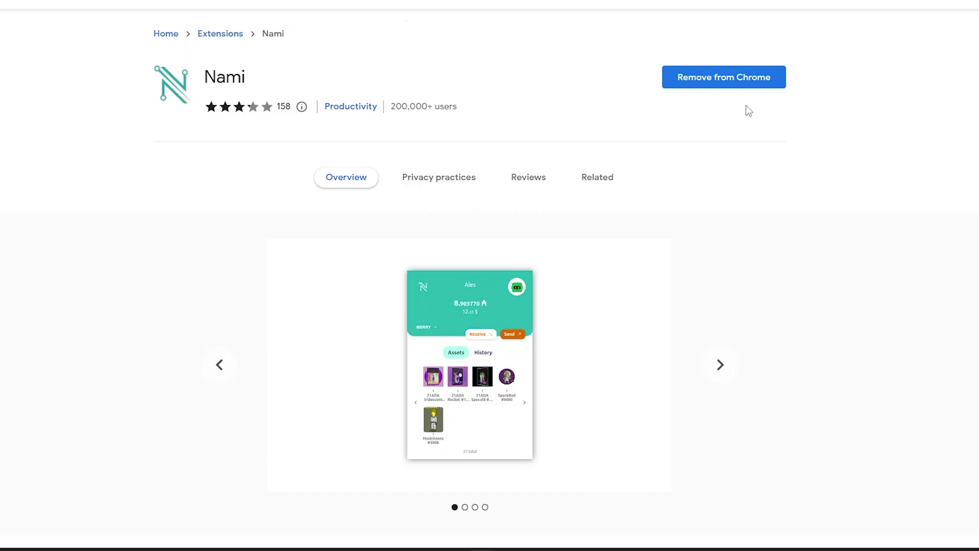
scroll(748, 111, down, 1)
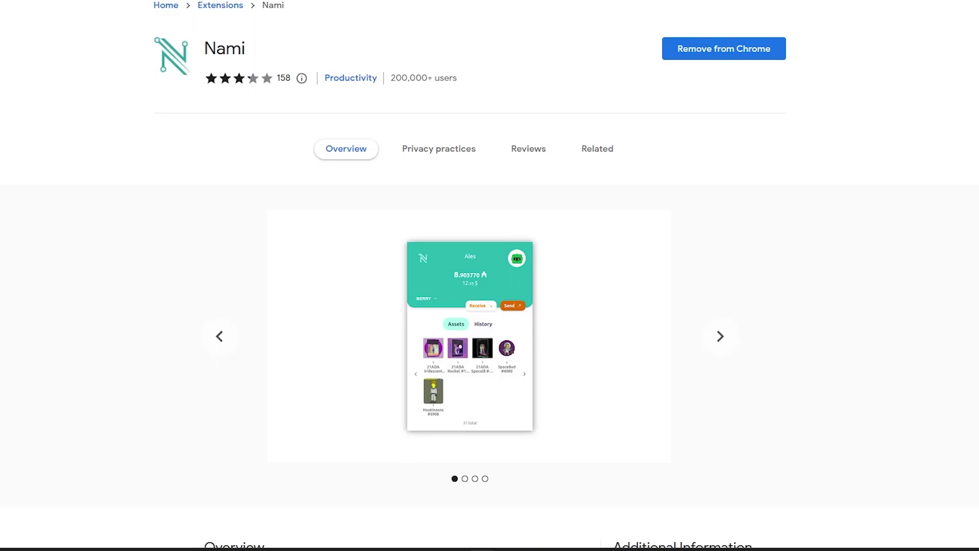
Step: Confirm in Nami's network settings that the wallet stays on Preprod
click(847, 27)
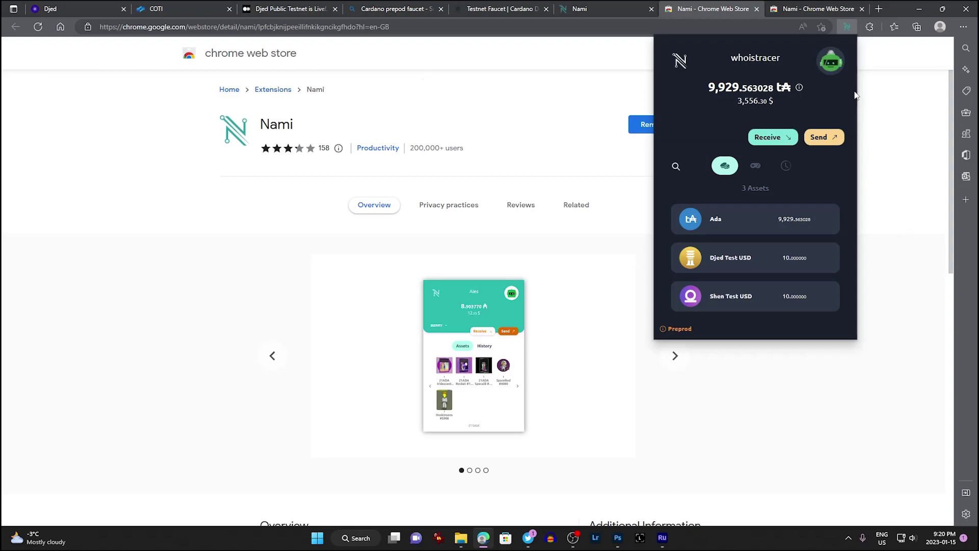
click(835, 66)
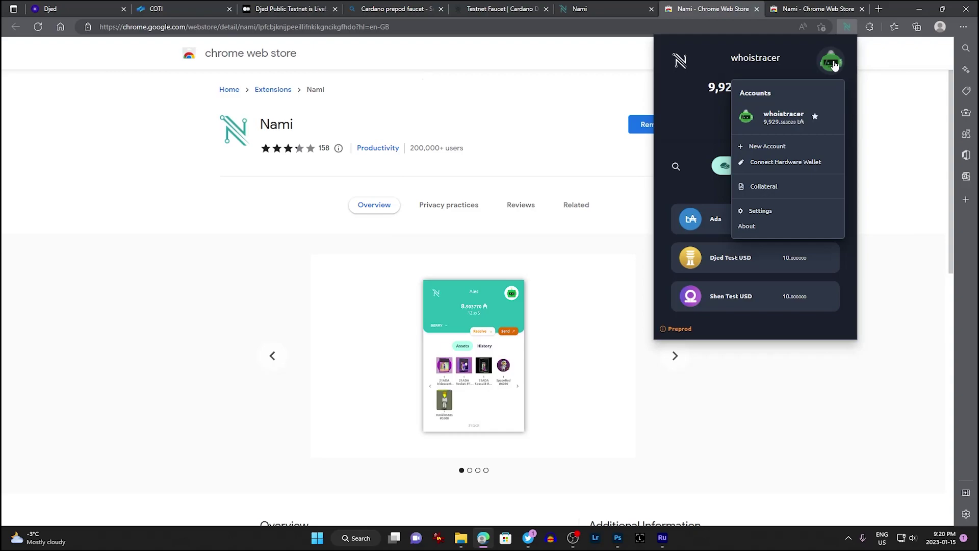
click(761, 210)
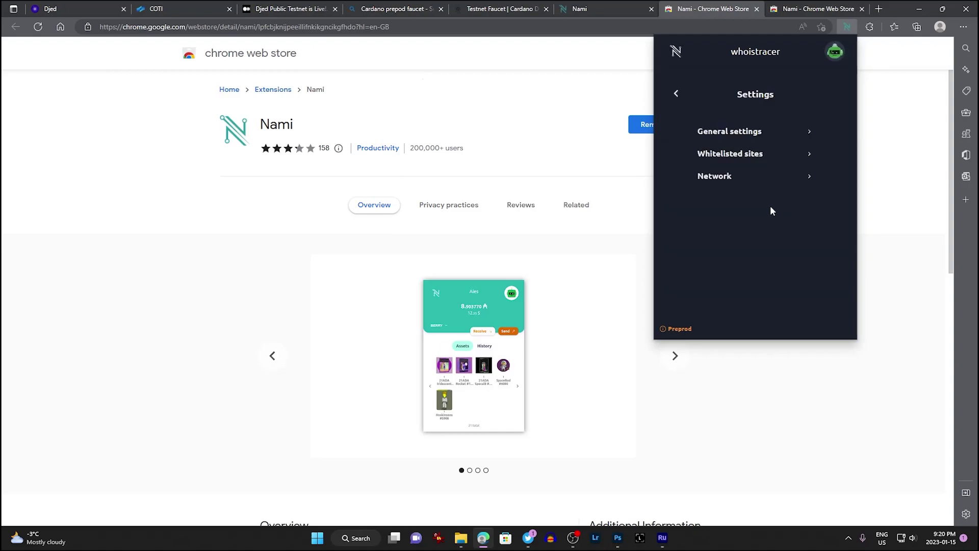
click(717, 177)
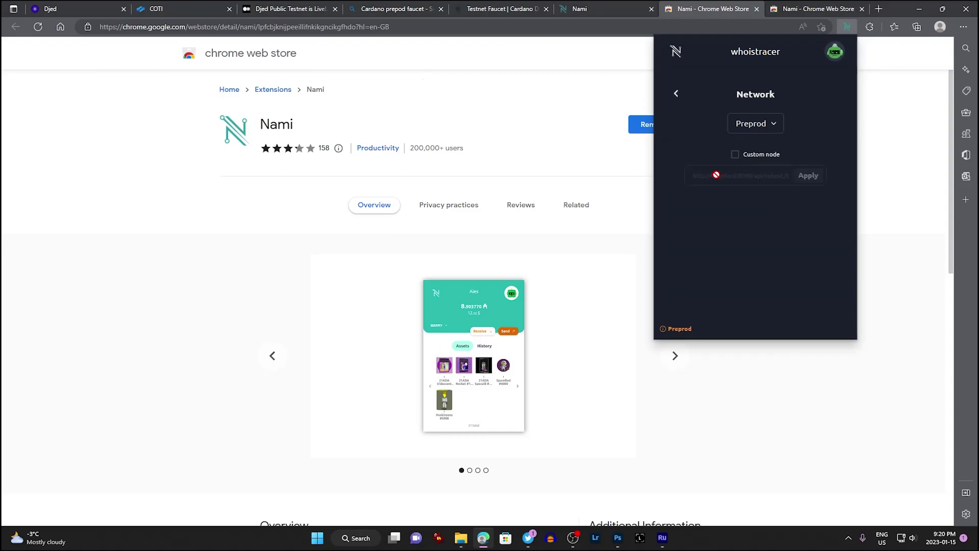
click(776, 127)
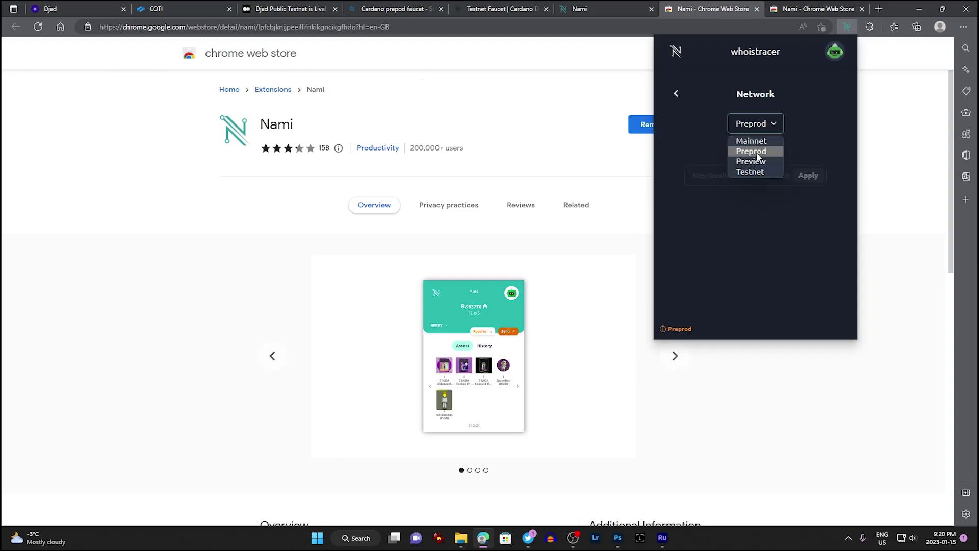
click(762, 152)
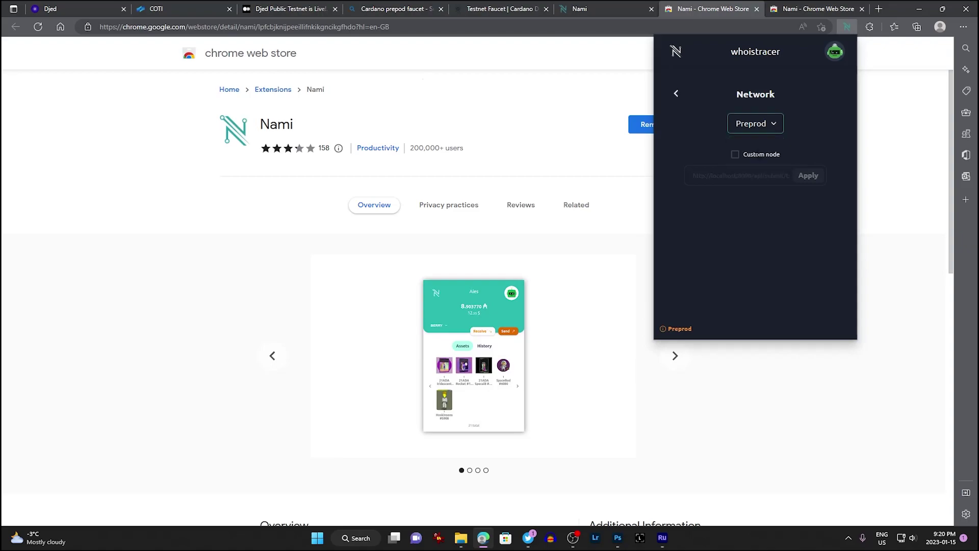
click(676, 94)
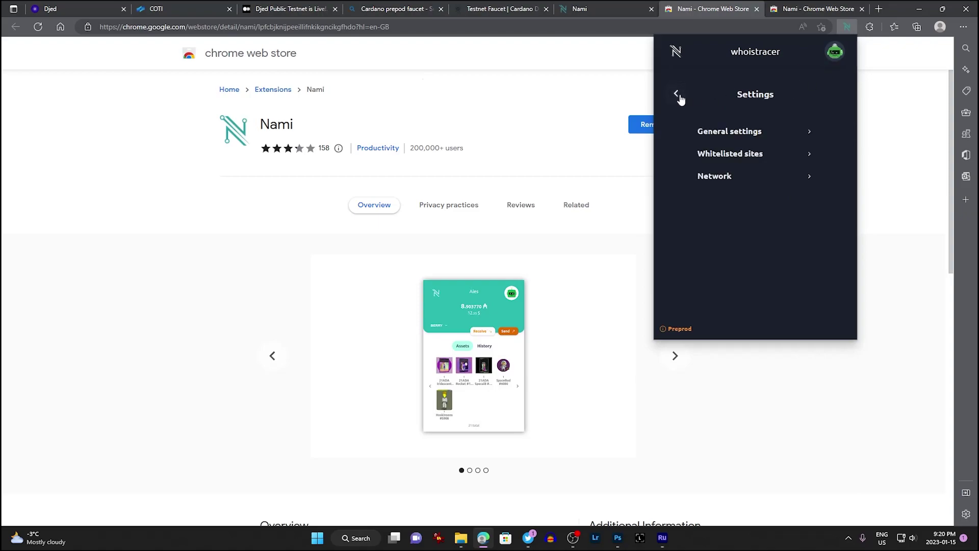
click(677, 95)
Step: Check the wallet's 5 tADA collateral and return to the asset overview
click(832, 66)
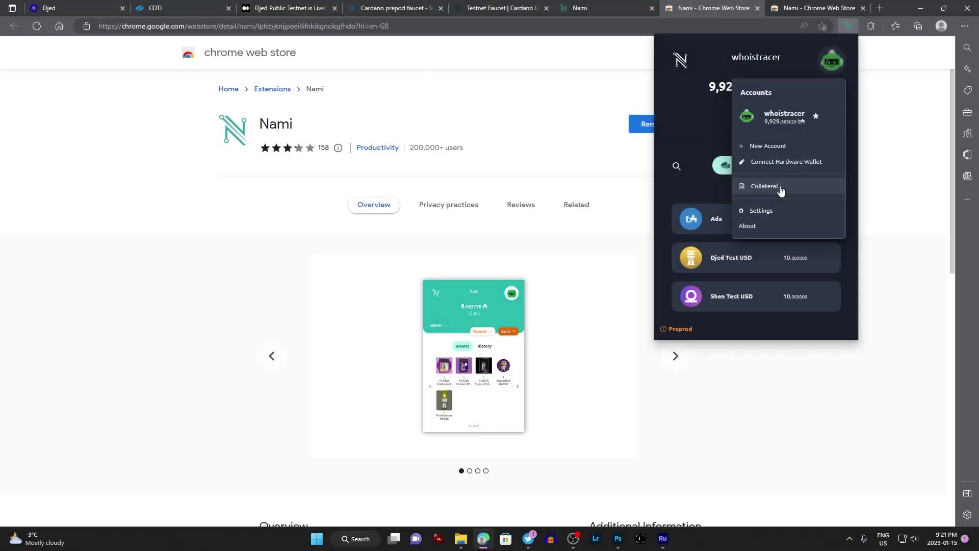
click(782, 191)
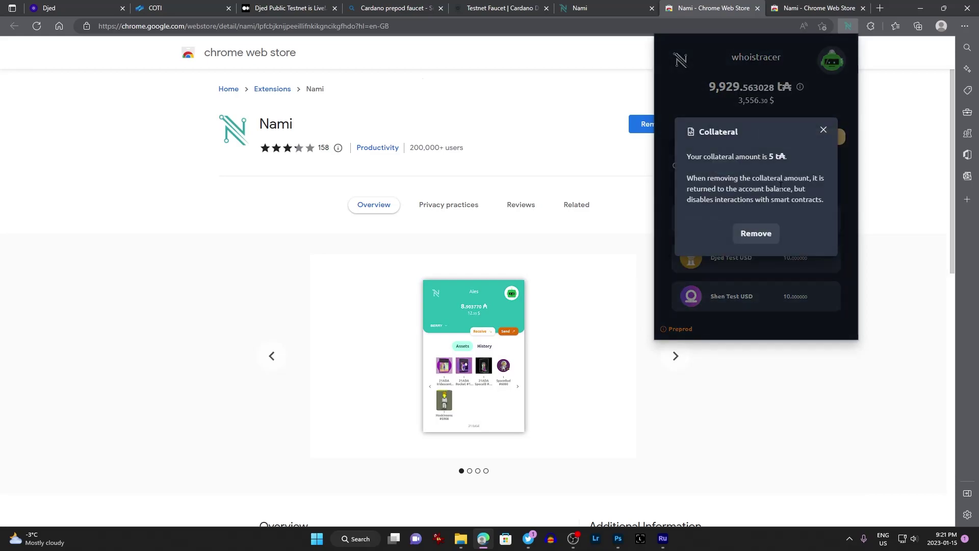
click(823, 131)
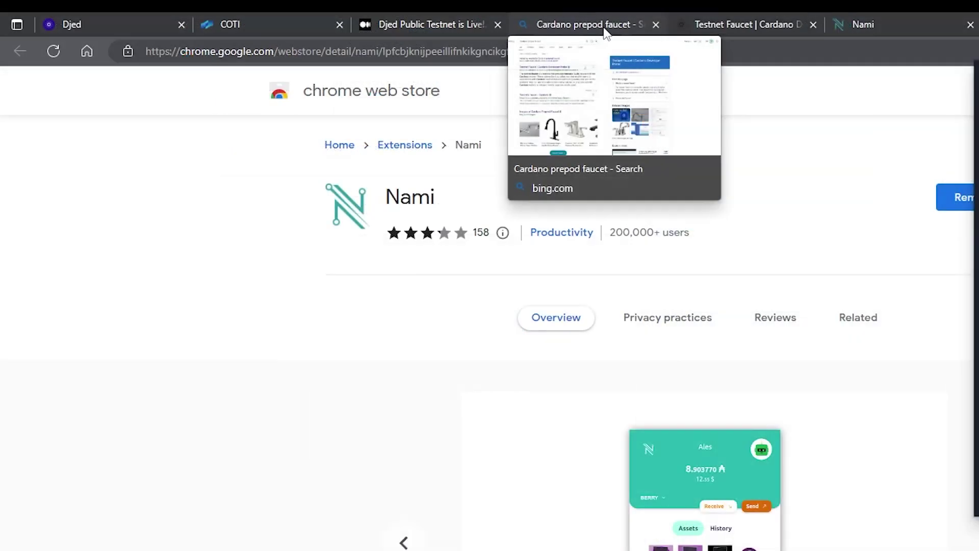
Step: Open the 'Testnets faucet - Cardano' result from the Cardano prepod faucet Bing search
click(406, 9)
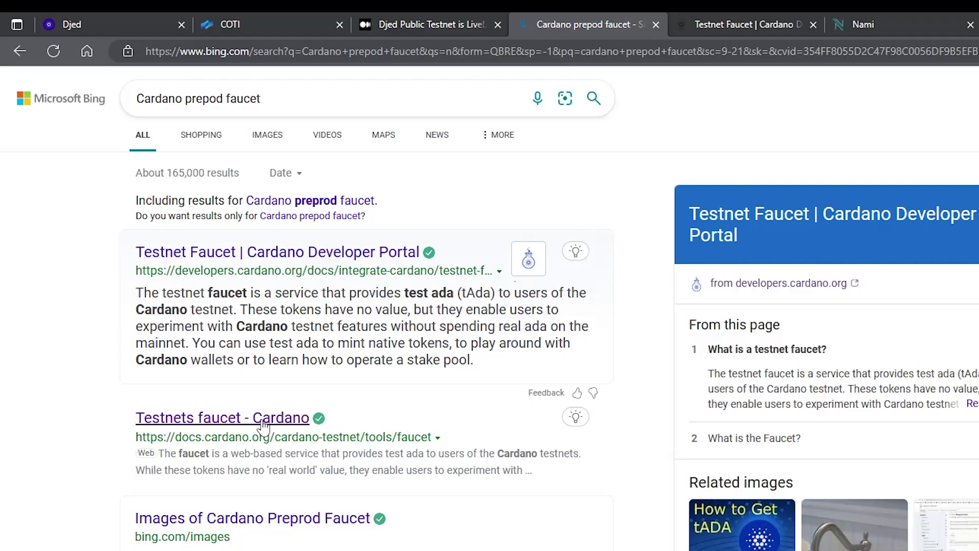
click(260, 421)
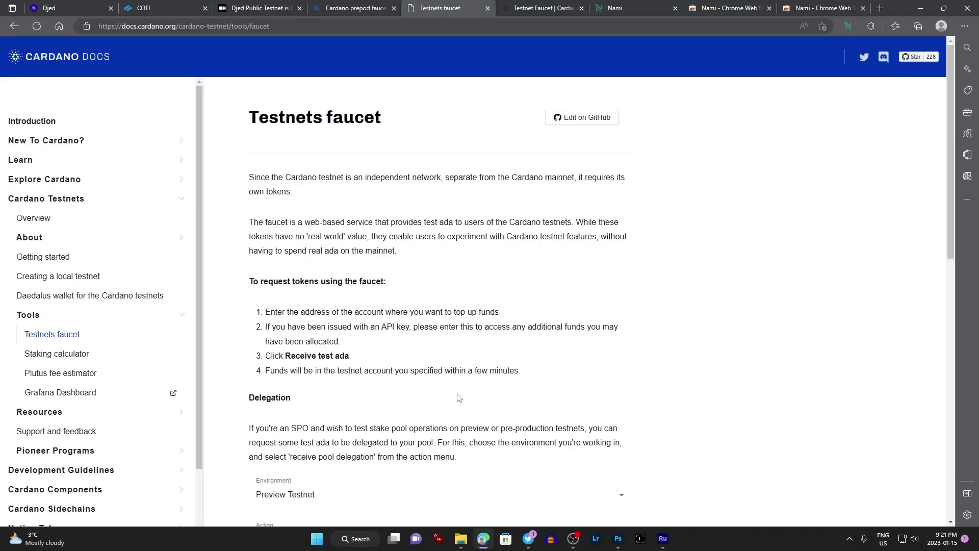
scroll(588, 403, down, 3)
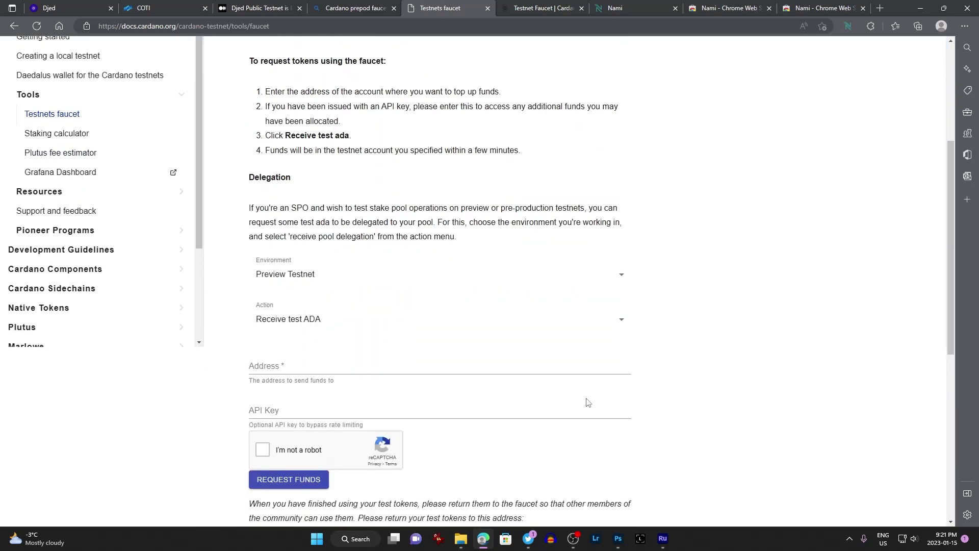
scroll(587, 403, down, 1)
scroll(586, 400, up, 1)
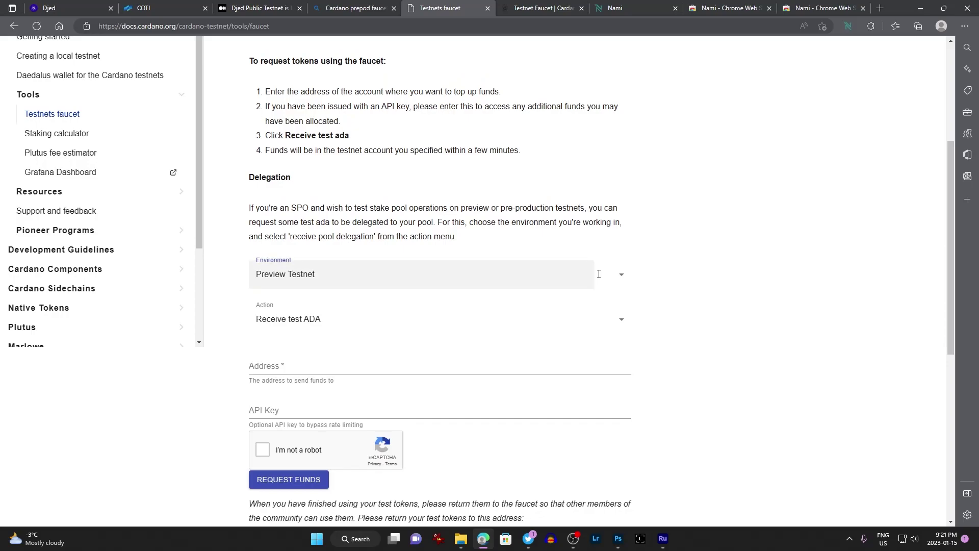
Step: Set the faucet to Preprod Testnet with the Receive test ADA action
click(538, 277)
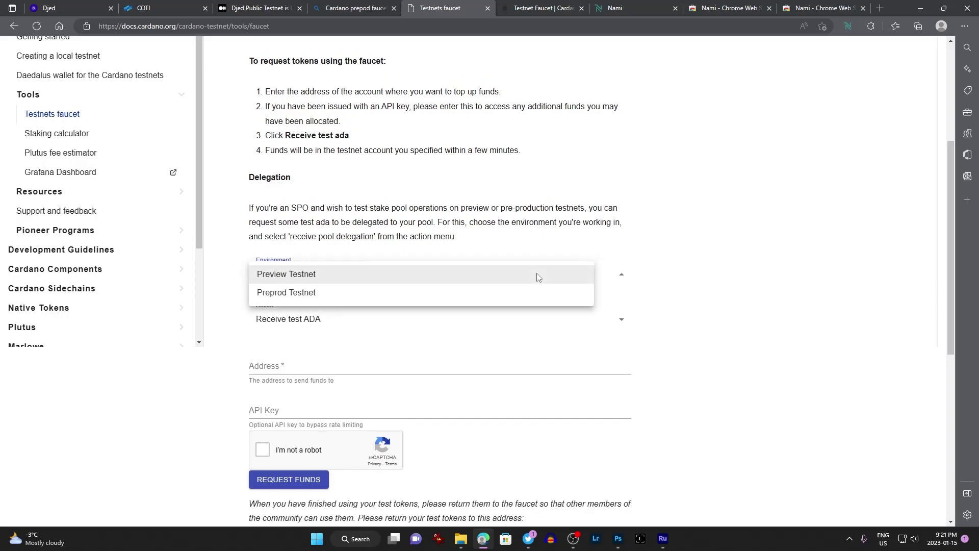
click(513, 297)
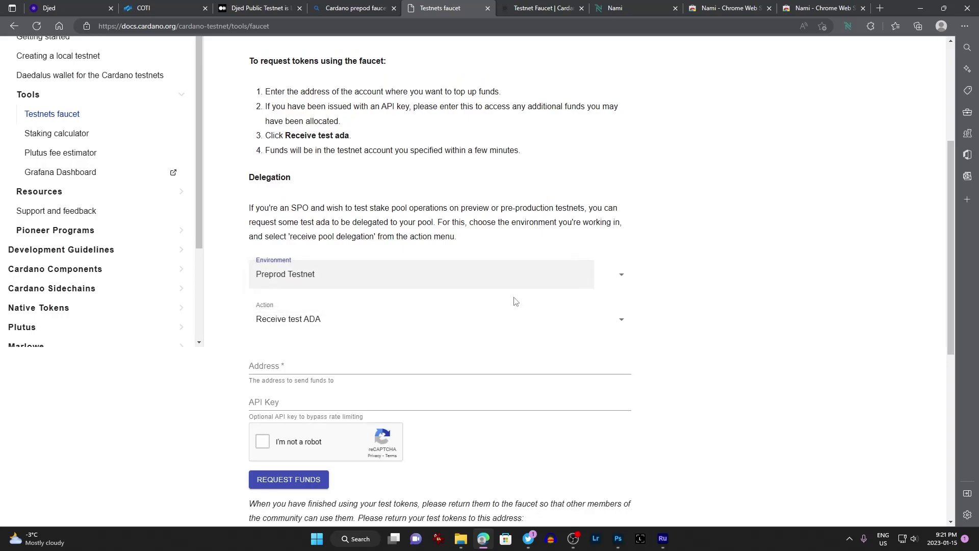
click(621, 317)
click(568, 324)
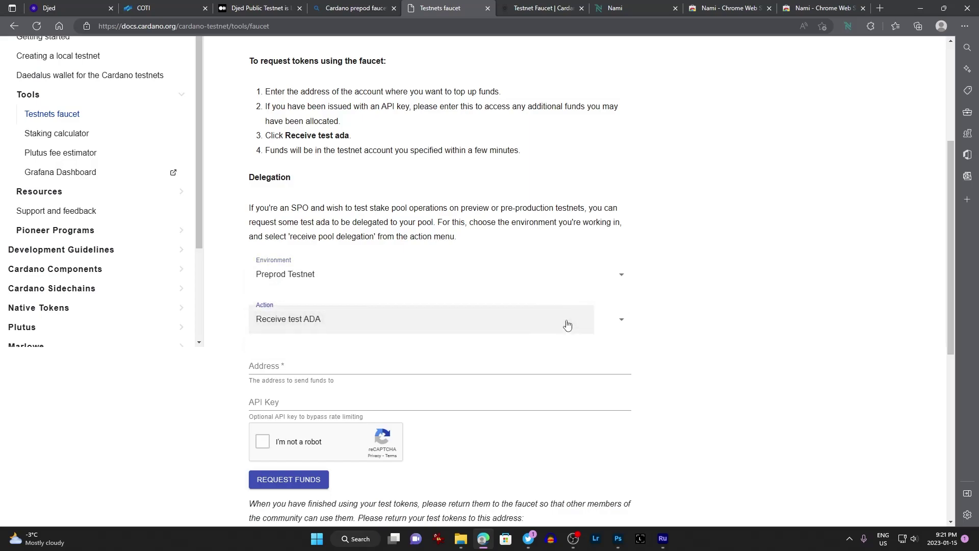
Step: Copy the Nami receiving address and paste it into the faucet's Address field
click(845, 27)
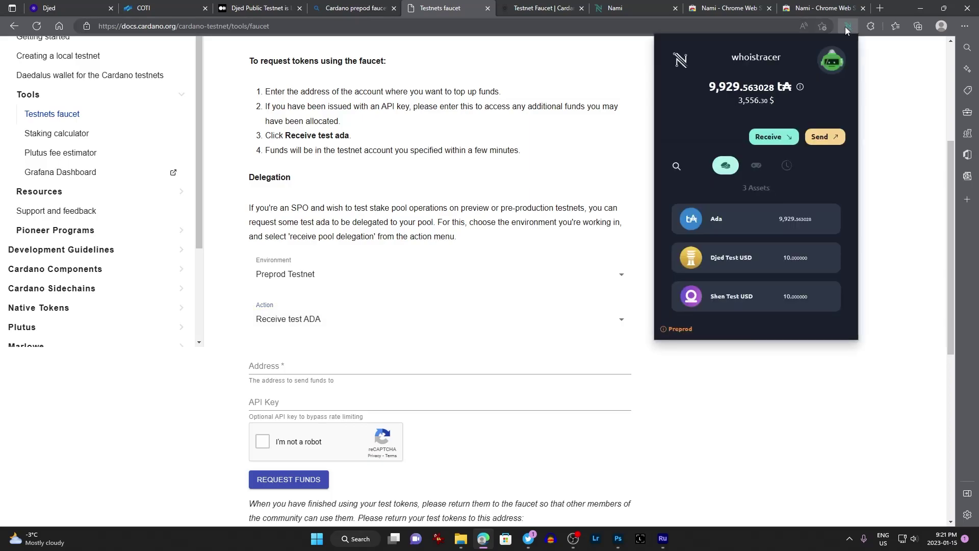
click(787, 139)
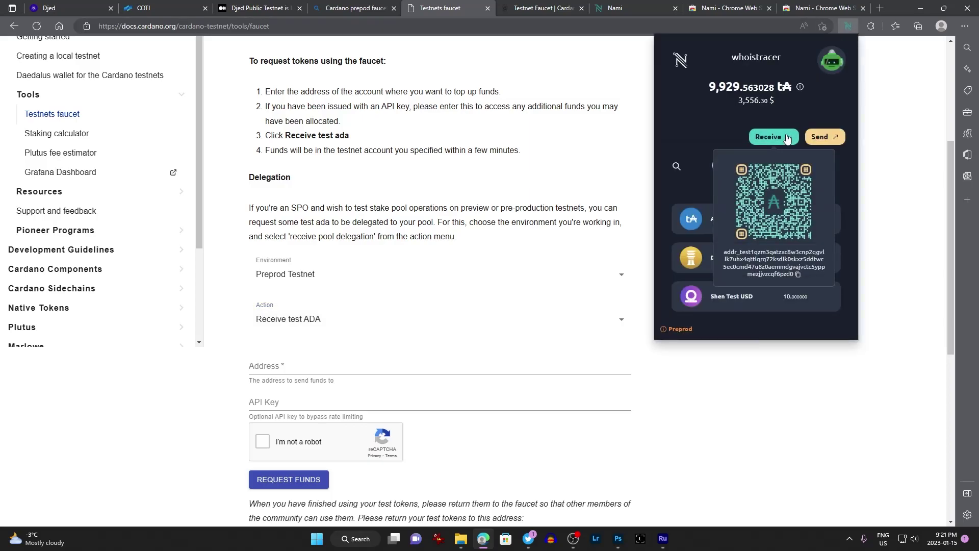
click(798, 276)
click(386, 368)
right_click(385, 368)
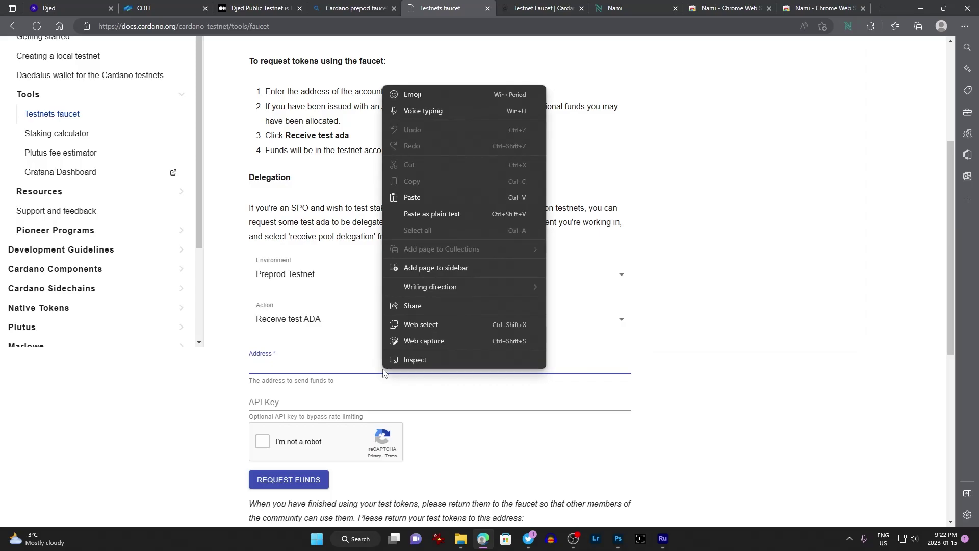
click(416, 198)
Step: Pass the reCAPTCHA check and submit the test ADA request
click(380, 401)
scroll(377, 399, down, 2)
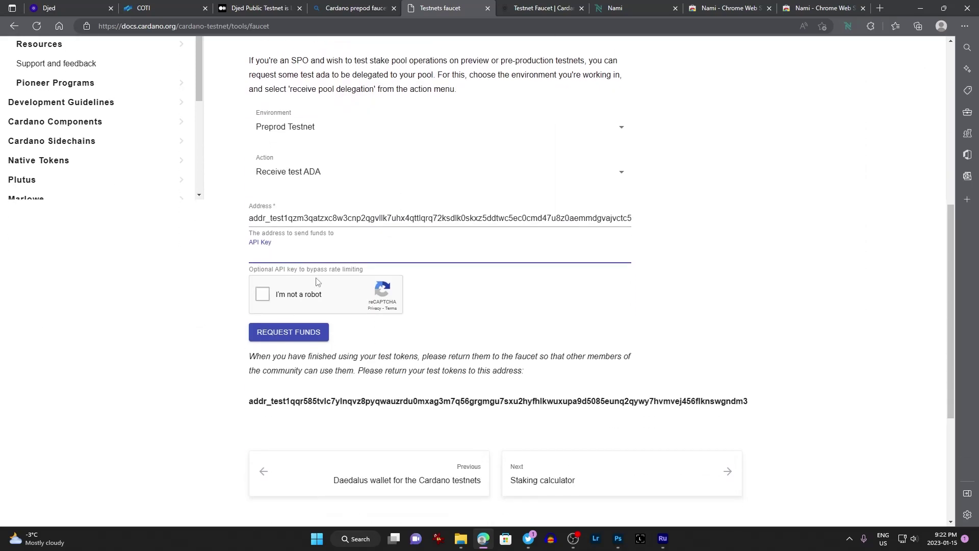
click(264, 296)
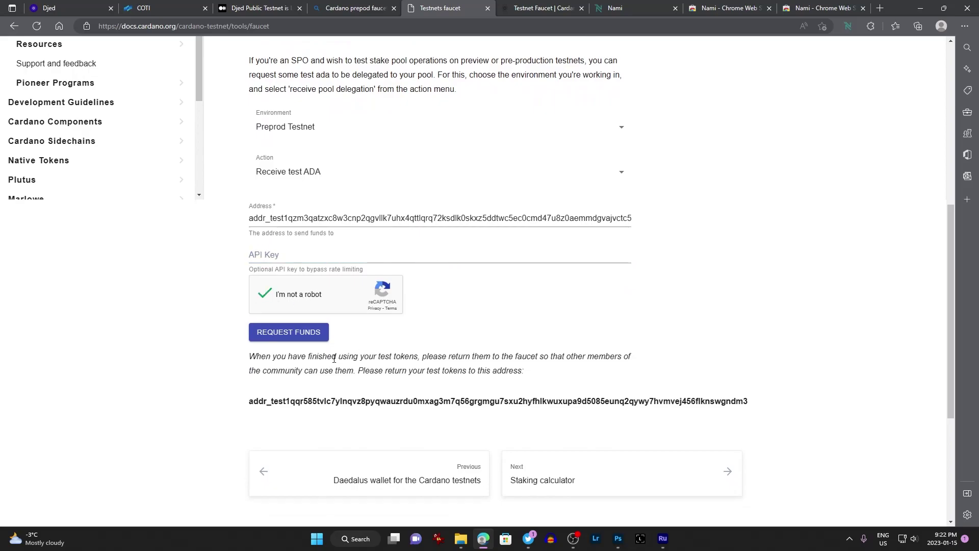
click(313, 334)
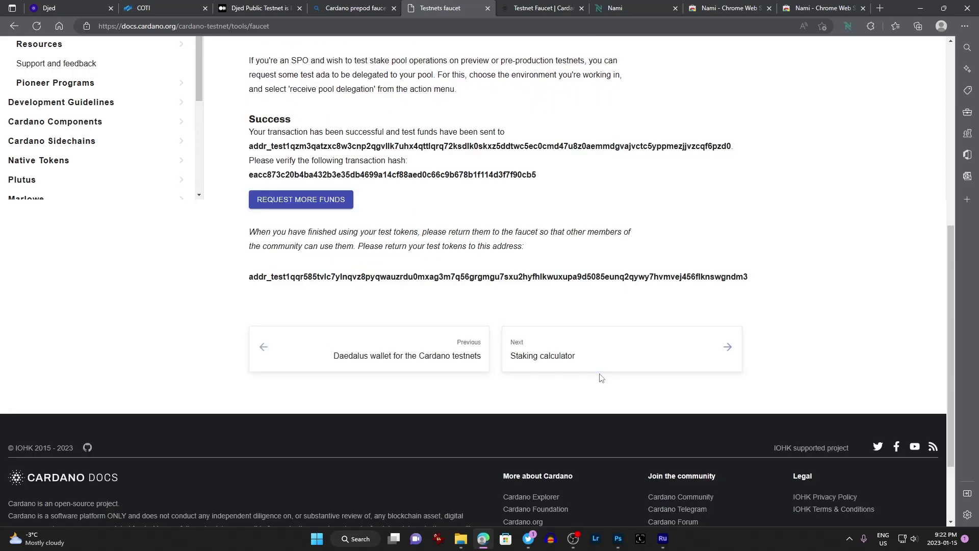
scroll(601, 378, up, 3)
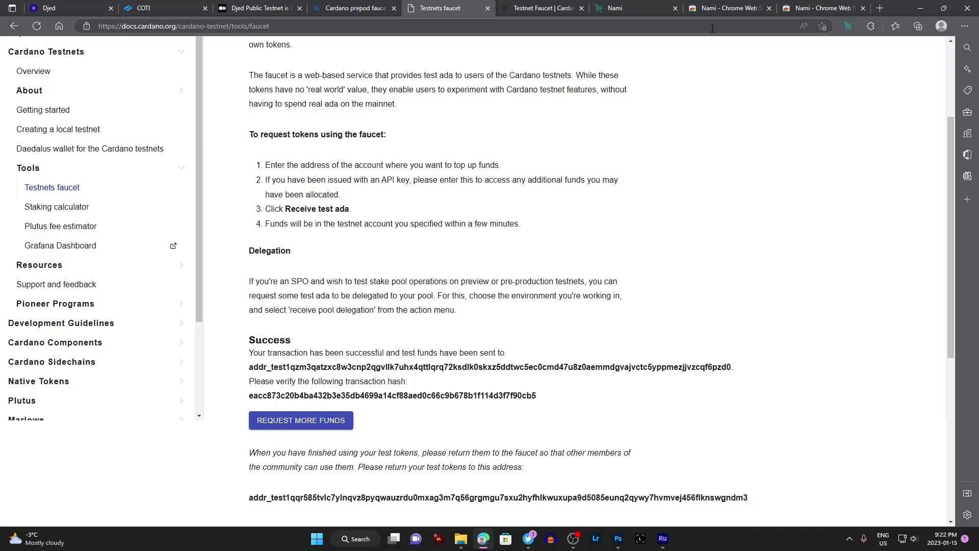
Step: Recheck the 5 tA collateral, confirm the 19,929.563028 tA balance, and return to the Djed tab
click(851, 27)
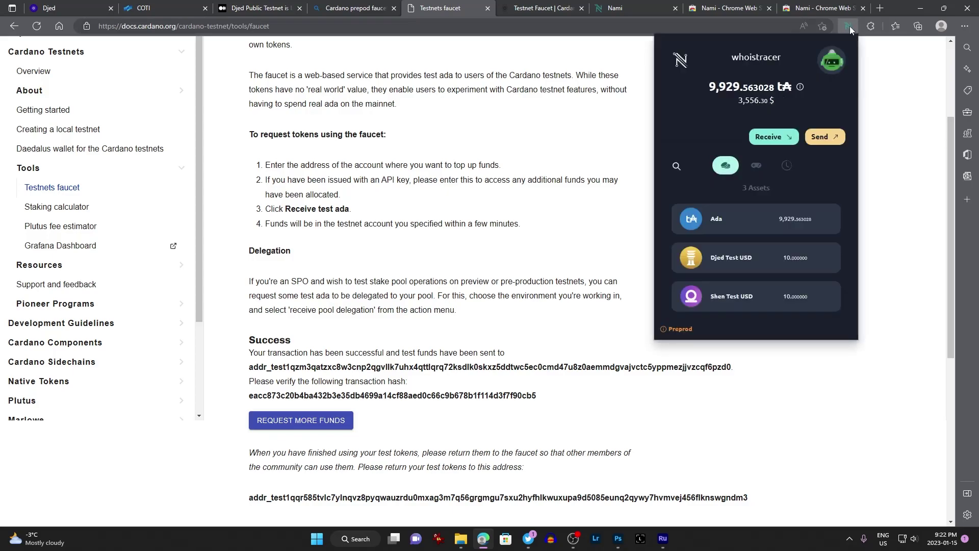
click(833, 61)
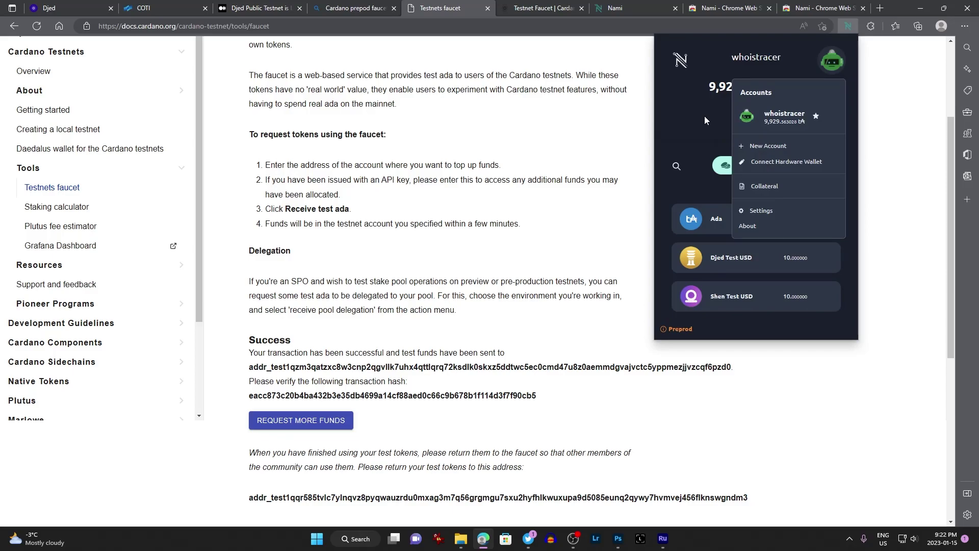
click(763, 189)
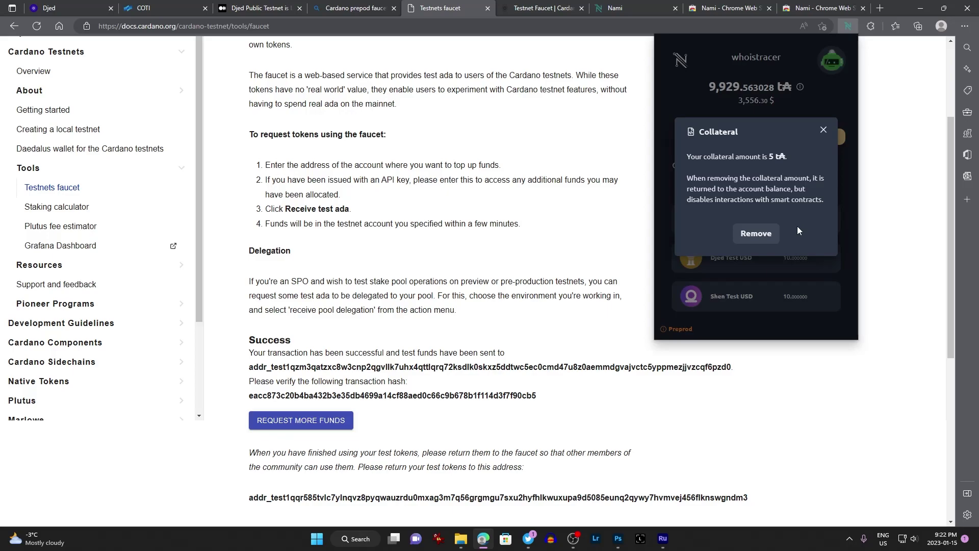
click(826, 132)
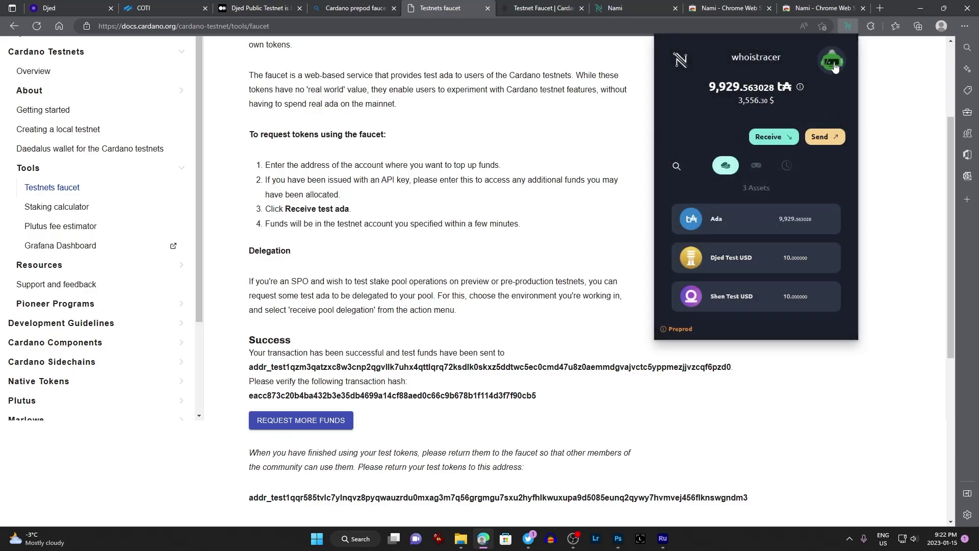
click(833, 64)
click(782, 189)
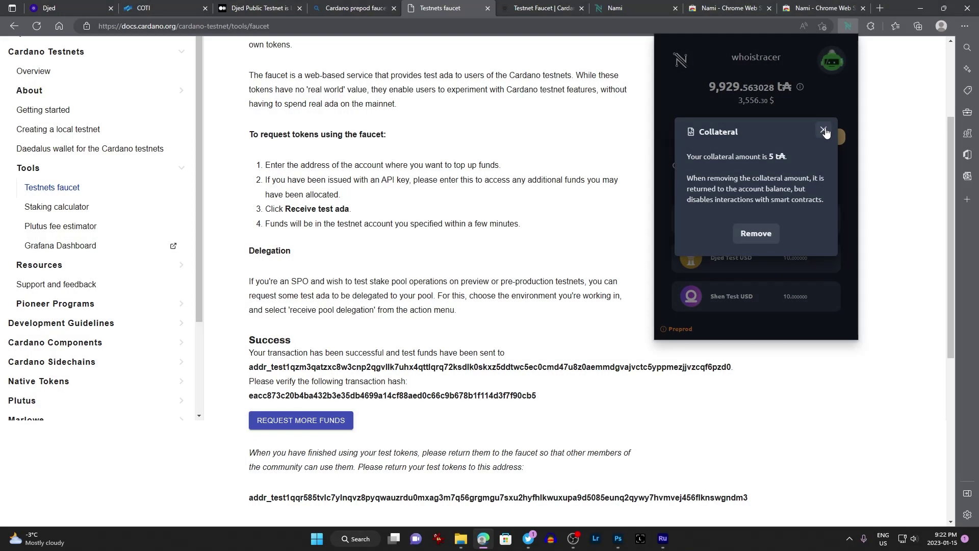
click(825, 132)
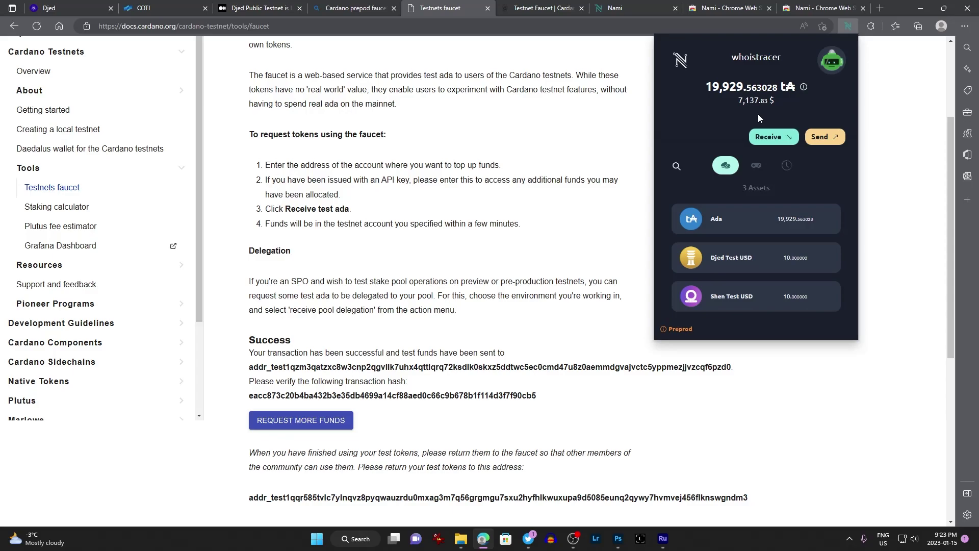
click(82, 6)
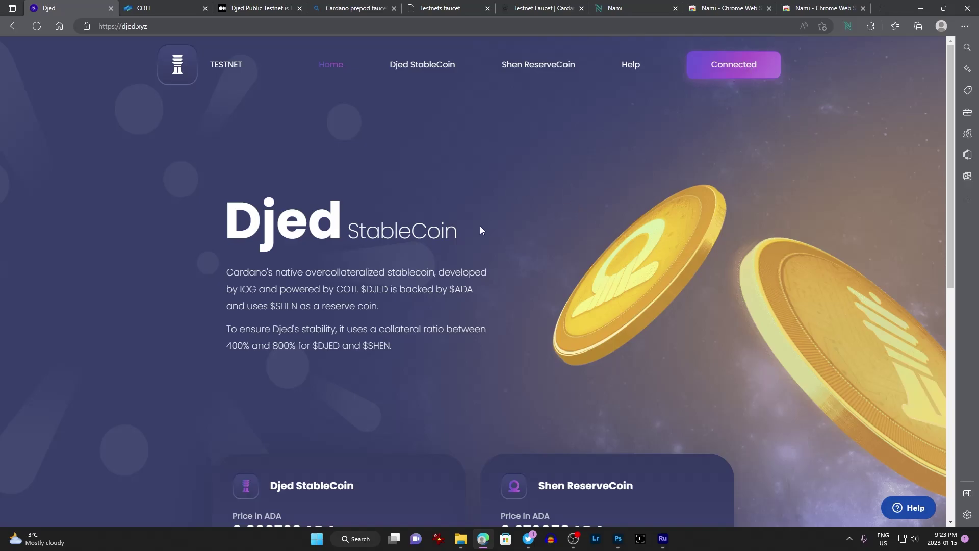
scroll(481, 230, down, 3)
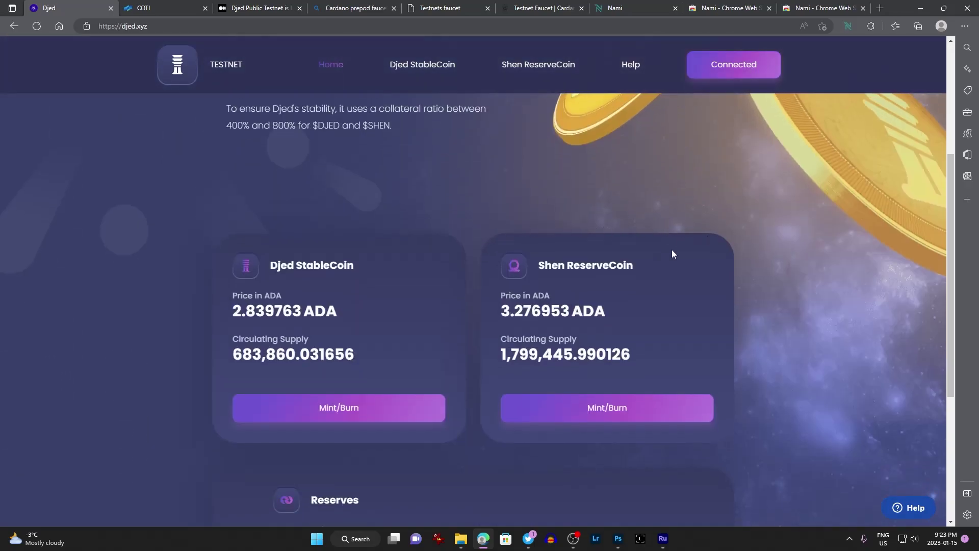
scroll(672, 254, down, 1)
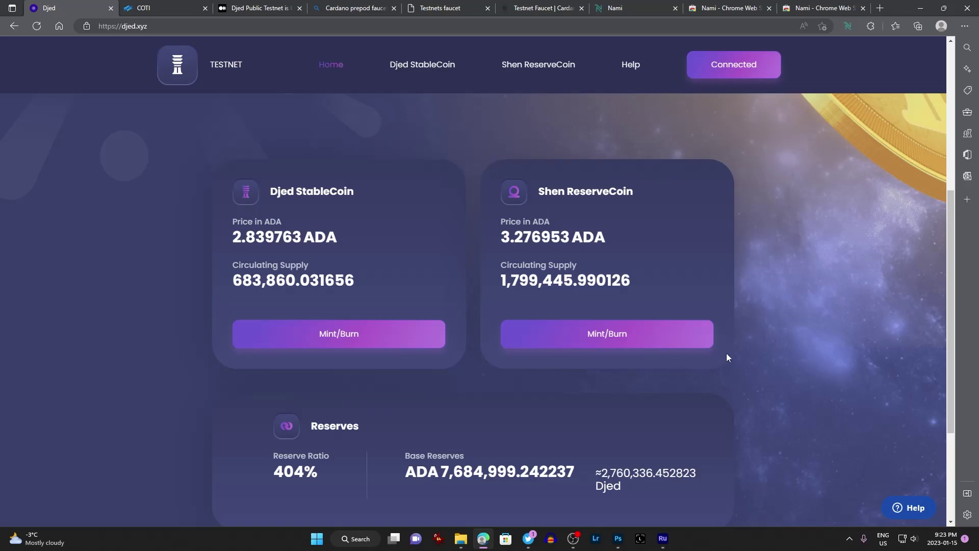
Step: Open Mint/Burn on the Djed StableCoin card of djed.xyz
click(362, 344)
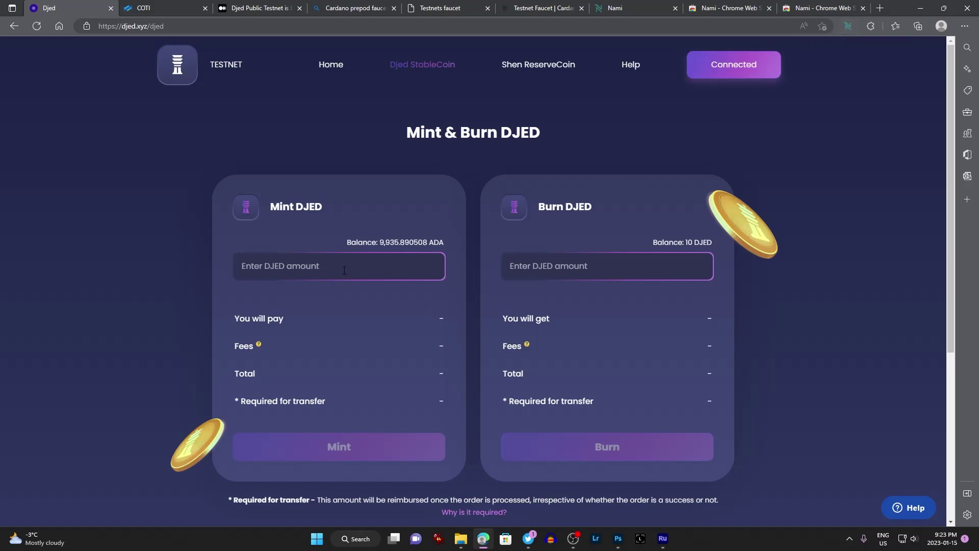
text(100)
Step: Mint 100 DJED, sign it with the Nami password, and check the wallet balances
click(349, 445)
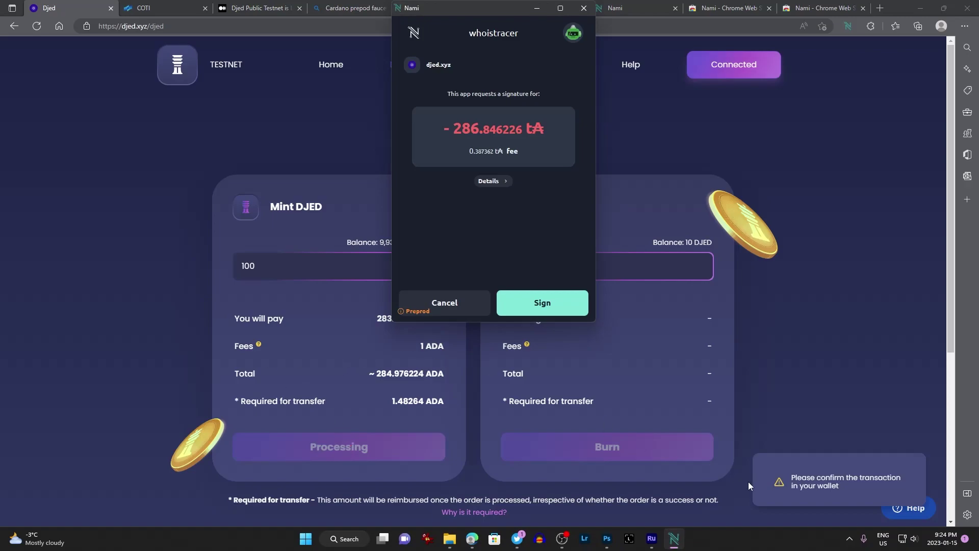
click(492, 182)
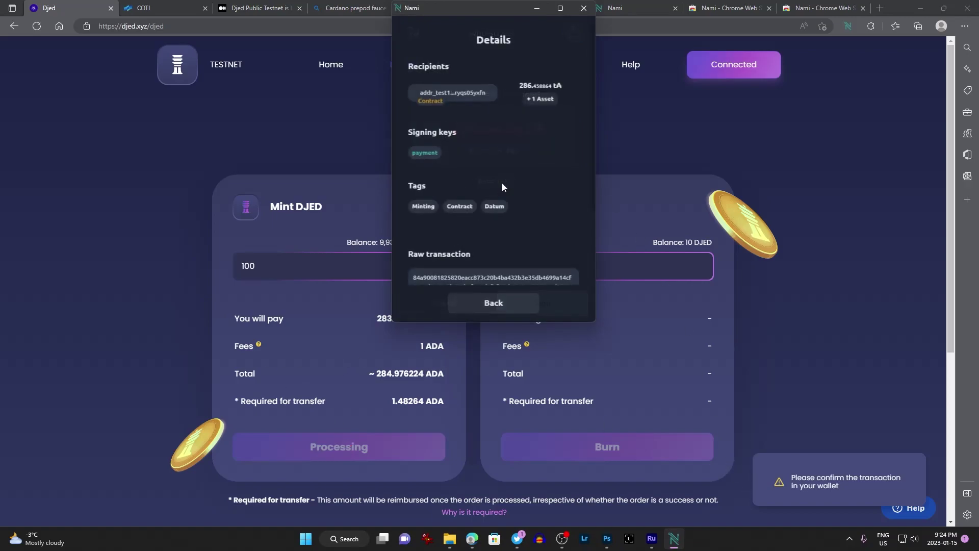
click(498, 303)
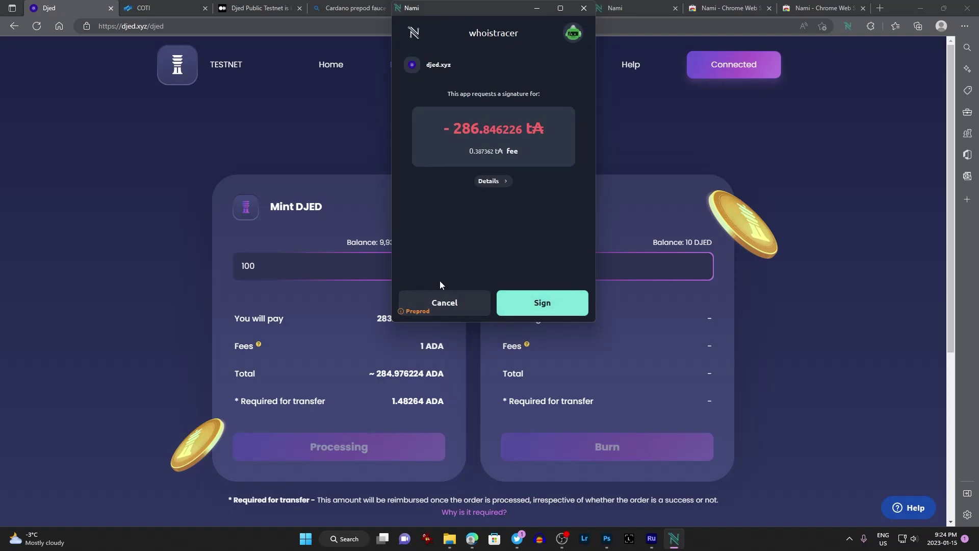
click(548, 306)
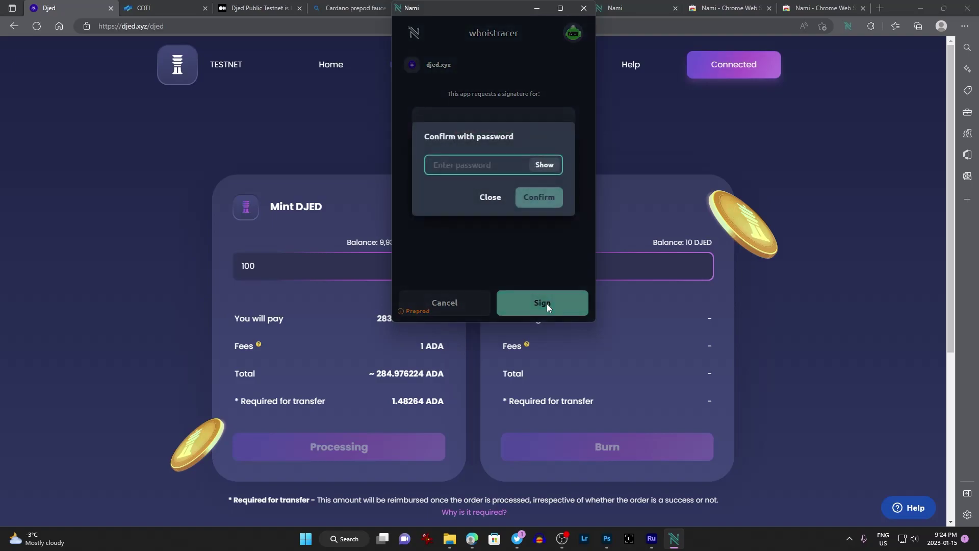
text(*********)
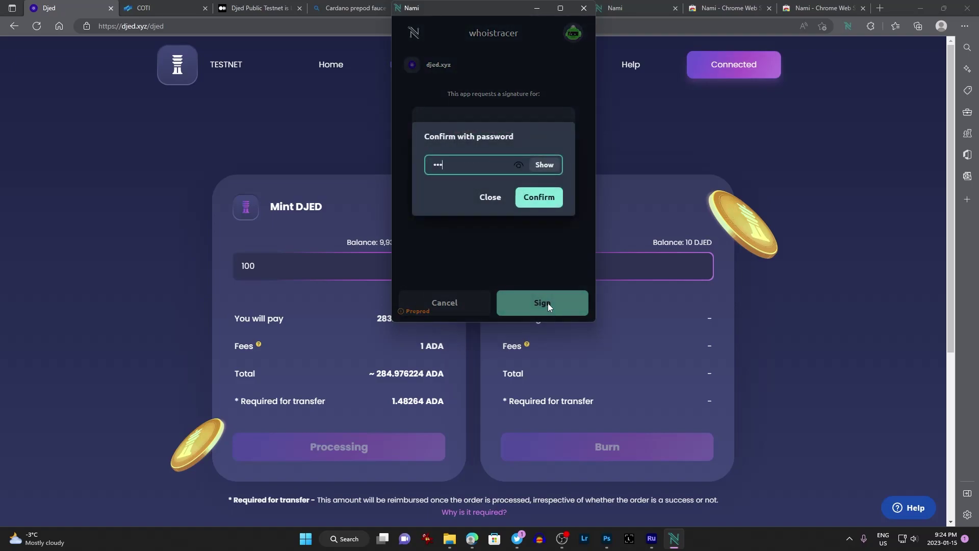
key(Return)
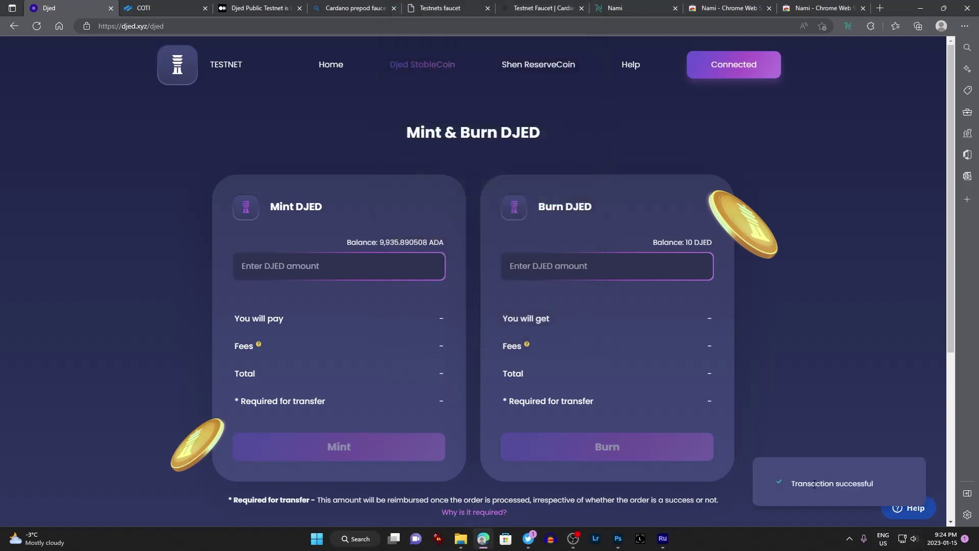
click(849, 26)
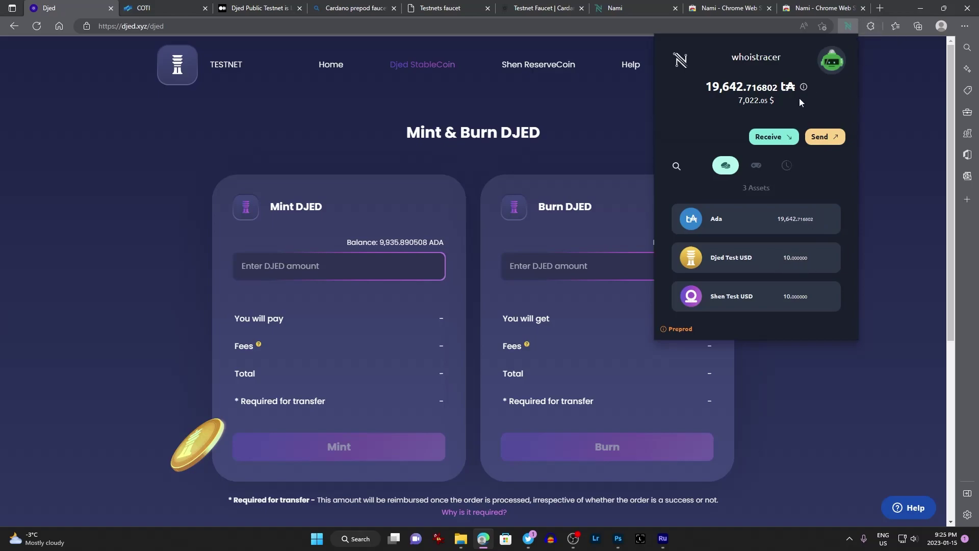
Step: Burn 10 DJED, sign with the Nami password, and review the wallet balances
click(848, 30)
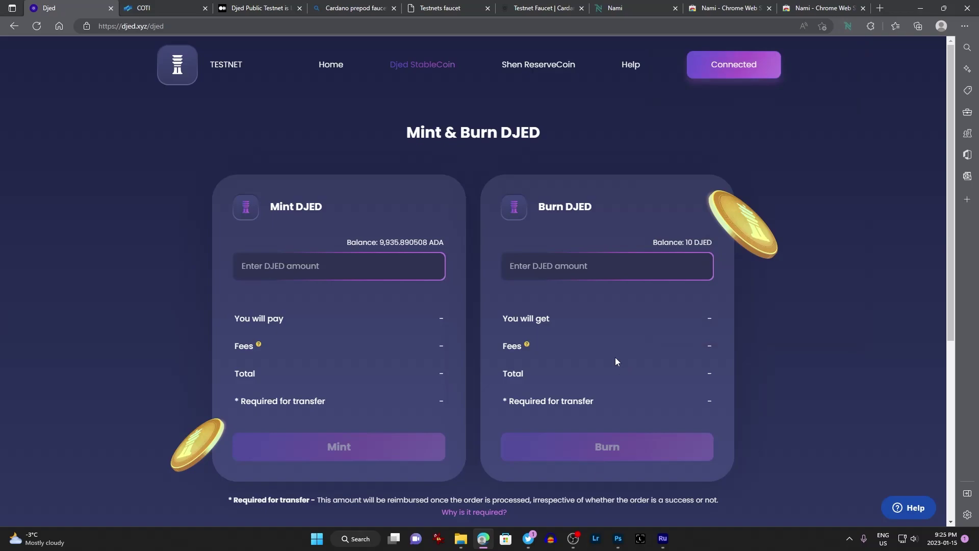
click(582, 270)
text(10)
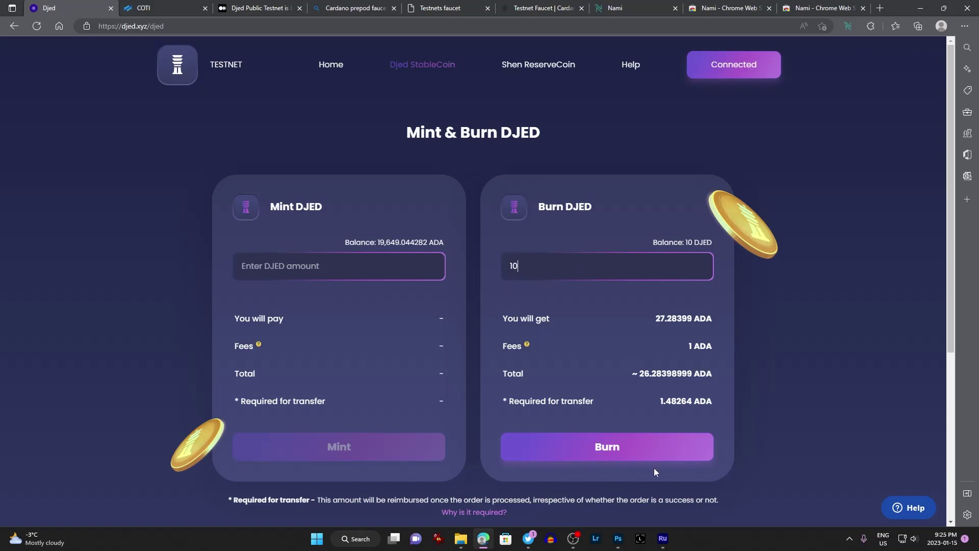
click(623, 451)
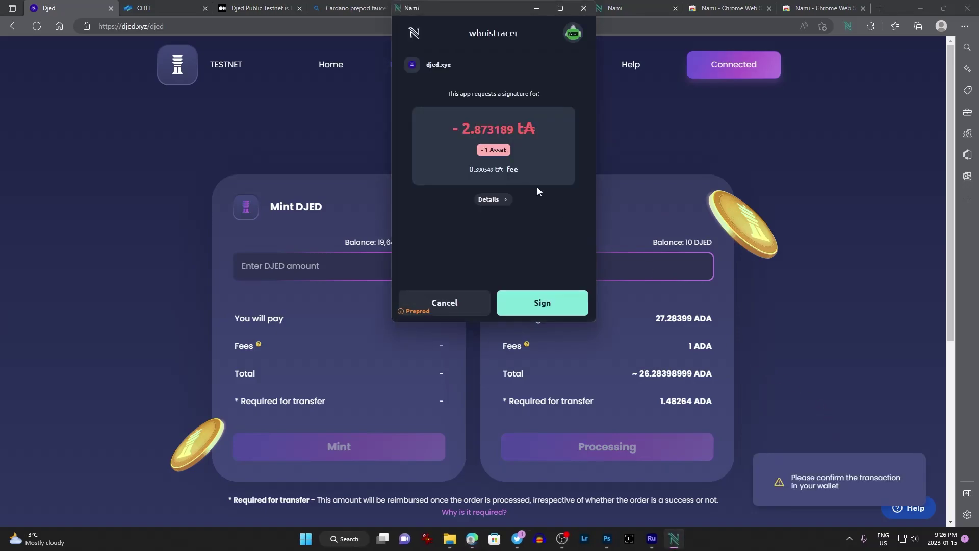
click(546, 314)
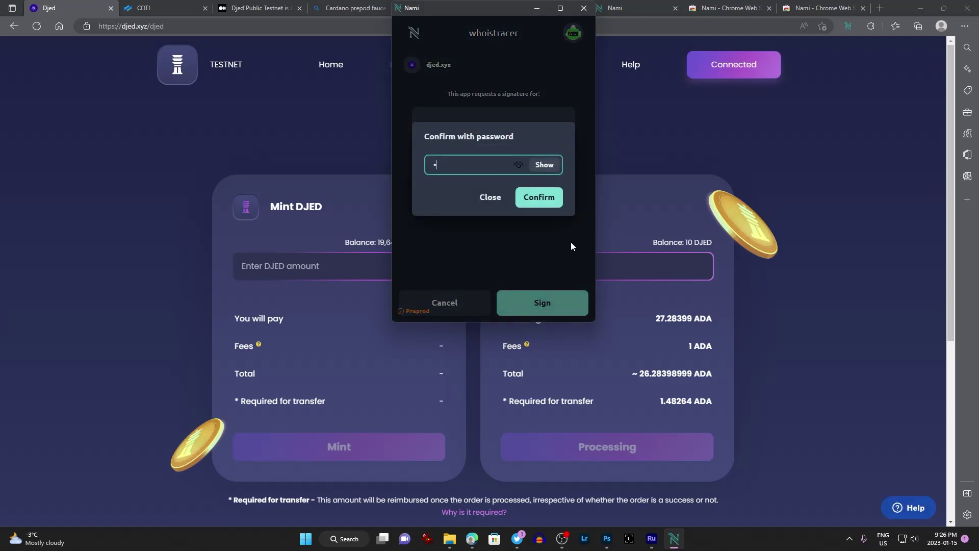
text(••••••••)
key(Return)
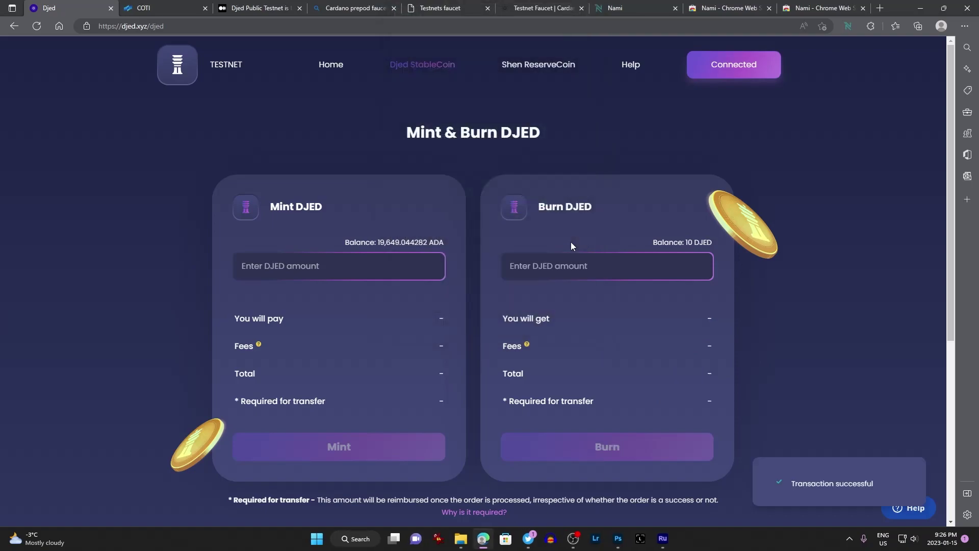
click(849, 28)
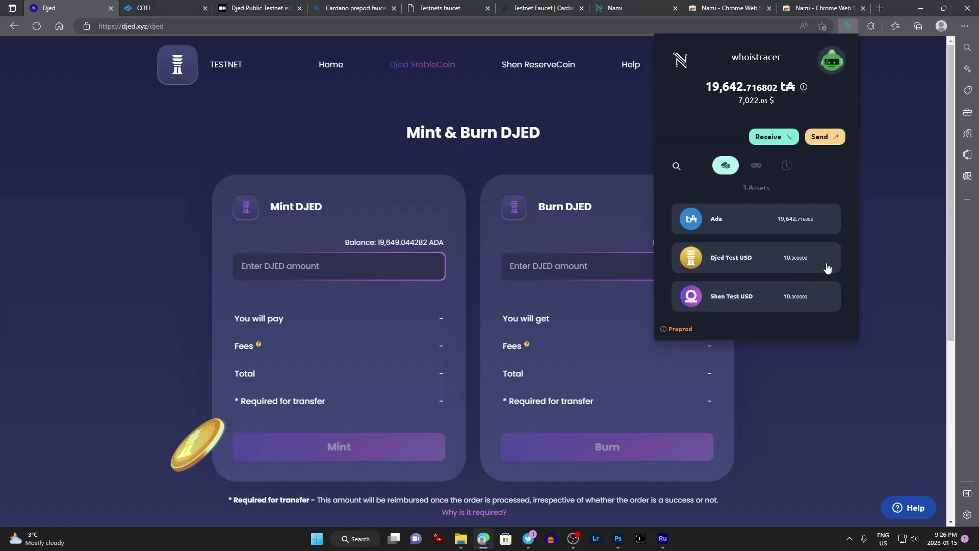
click(880, 260)
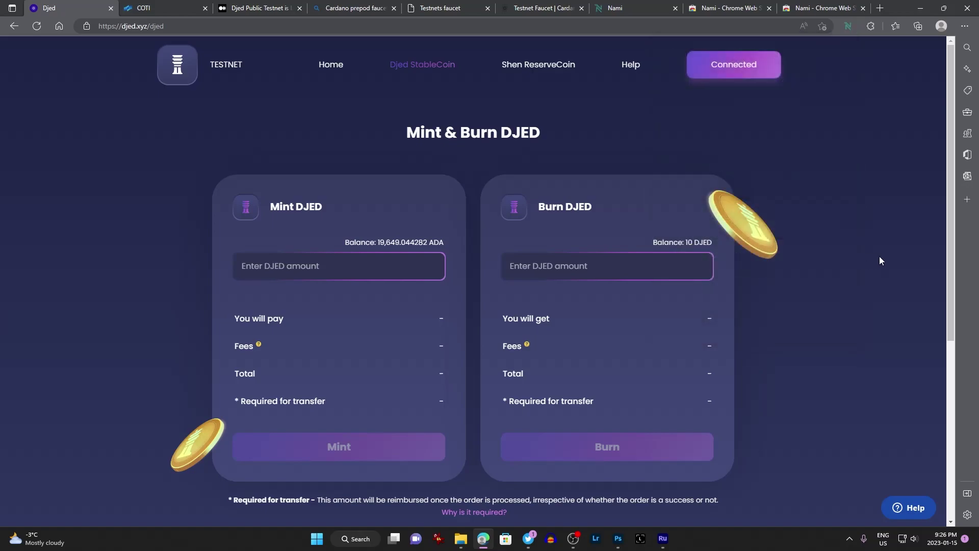
Step: On the SHEN page, mint 10 SHEN, sign with the password, and view Nami's balances
click(531, 68)
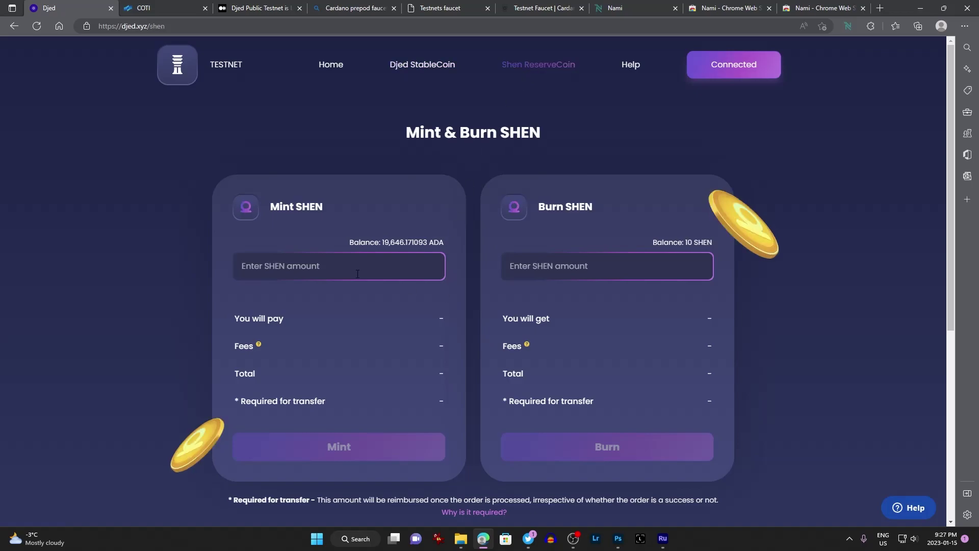
text(10)
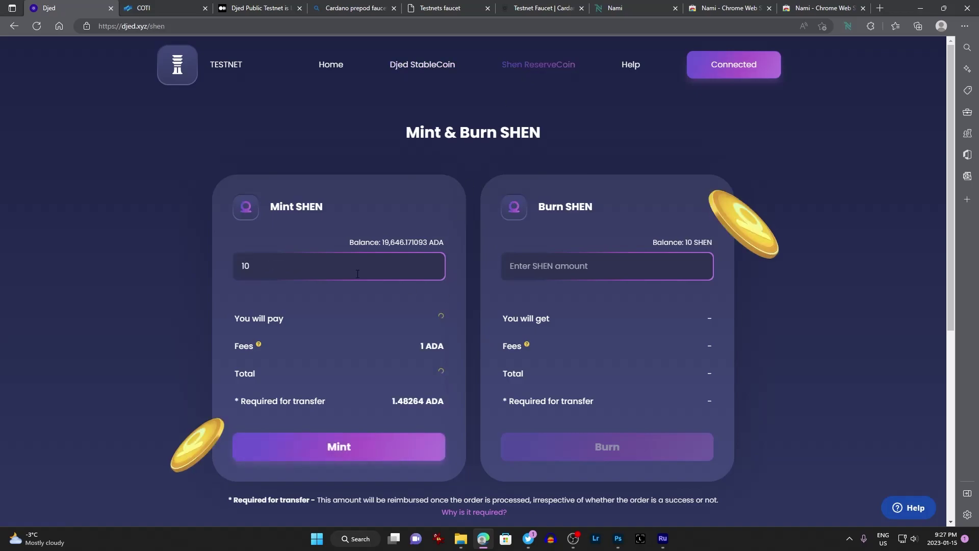
click(378, 444)
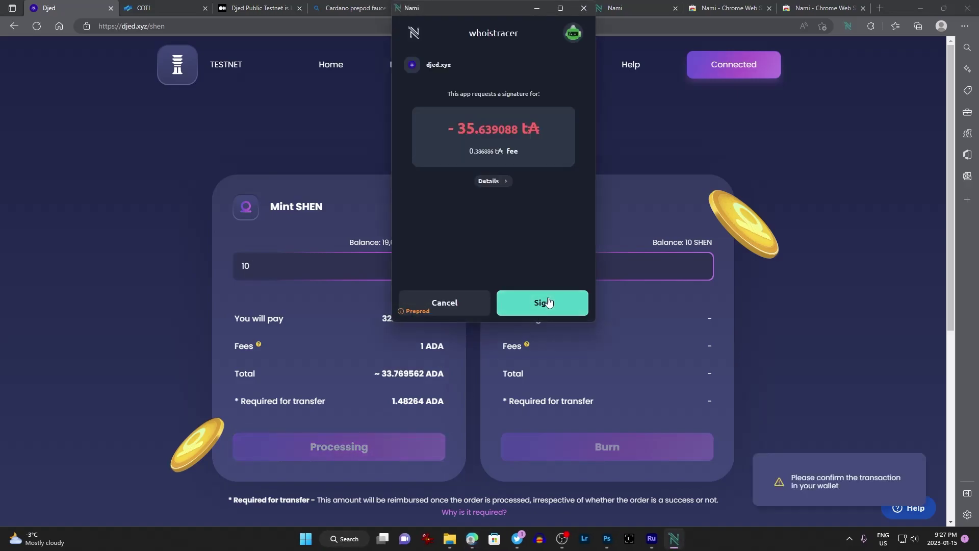
click(548, 303)
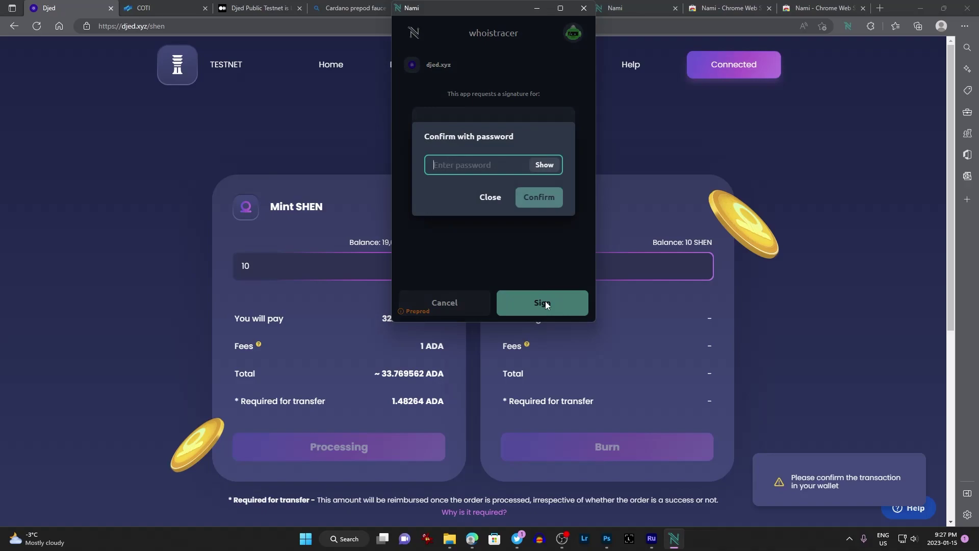
text(*********)
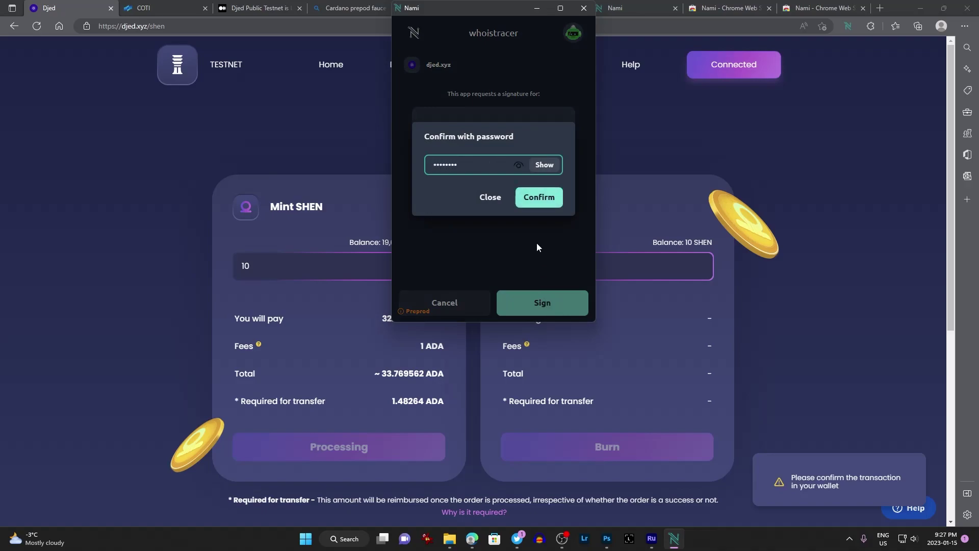
click(539, 197)
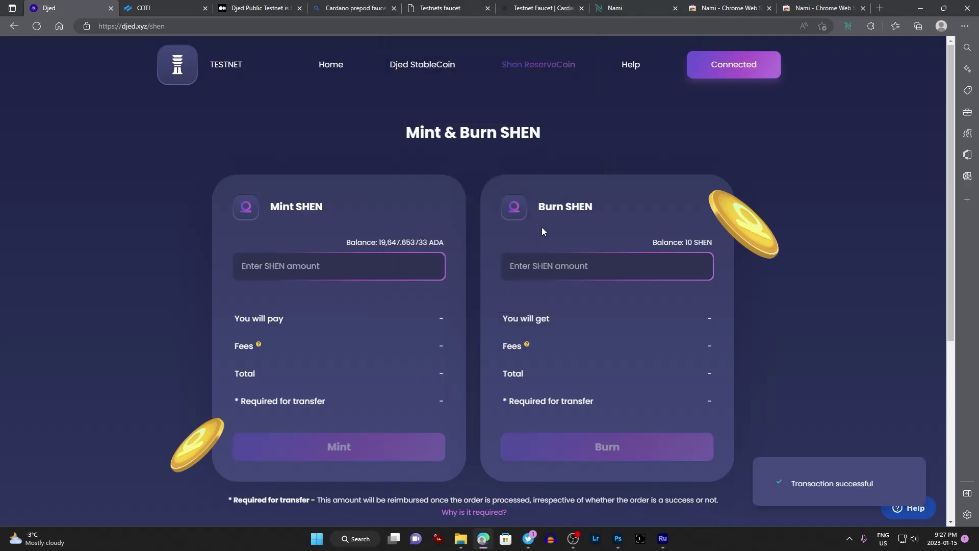
click(846, 27)
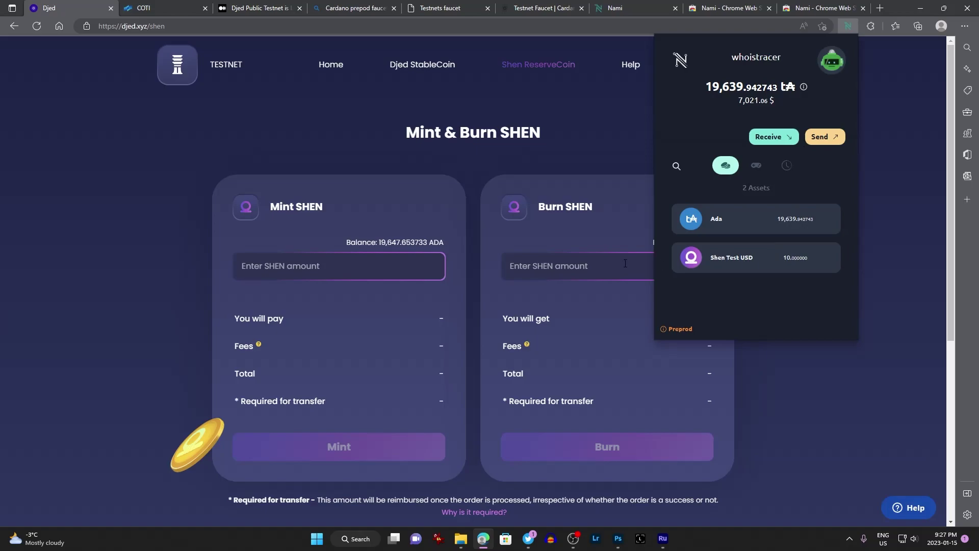
Step: Burn 10 SHEN in Djed, sign with the Nami password, then reopen Nami to check balances
click(550, 267)
text(10)
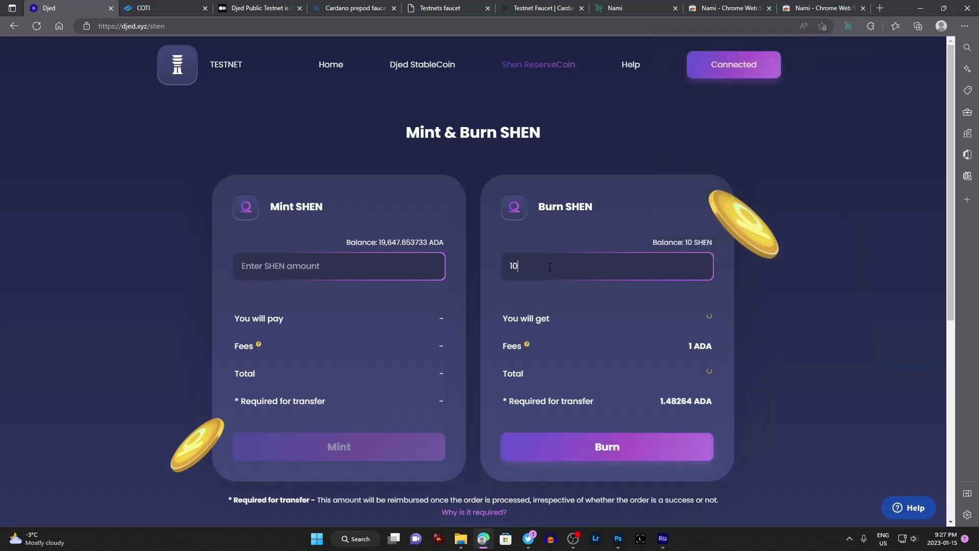
click(627, 451)
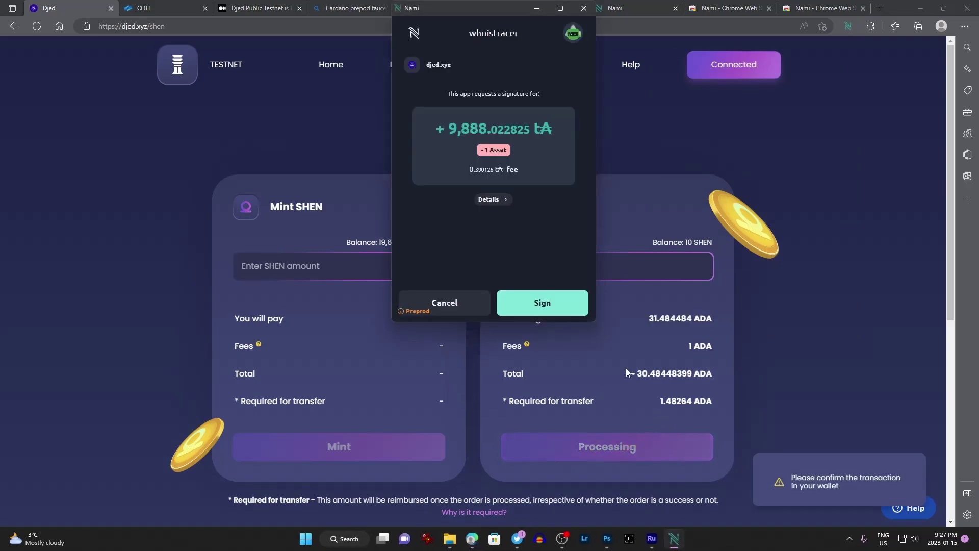
click(536, 308)
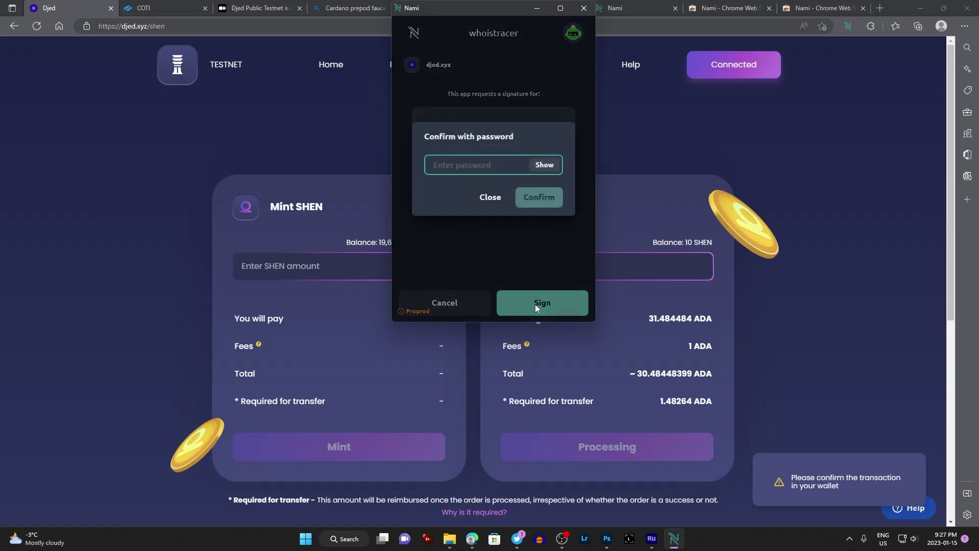
text(•••••••••)
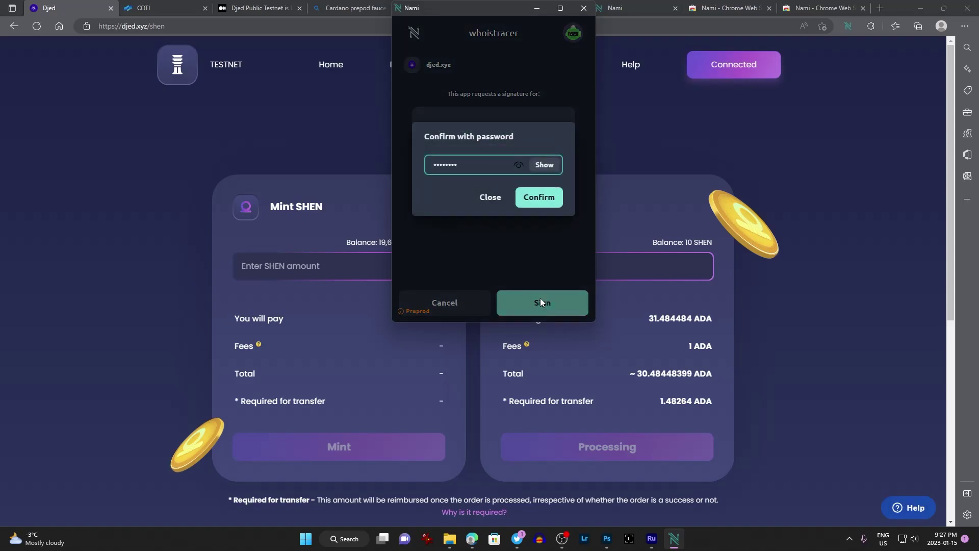
click(531, 198)
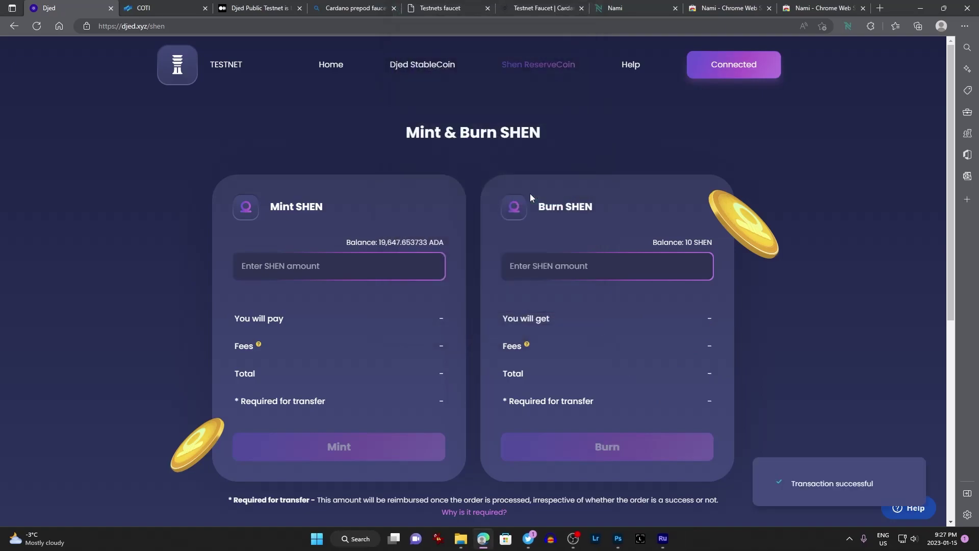
click(847, 28)
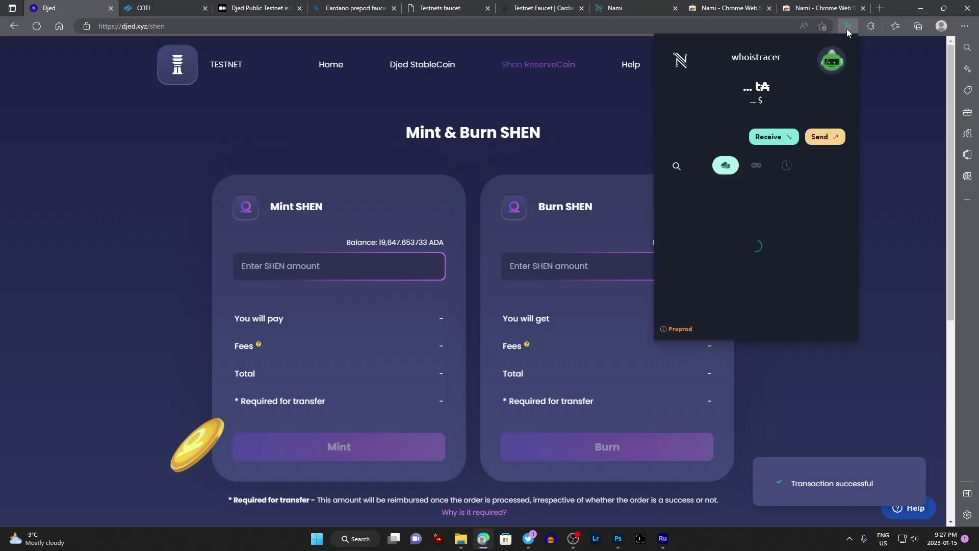